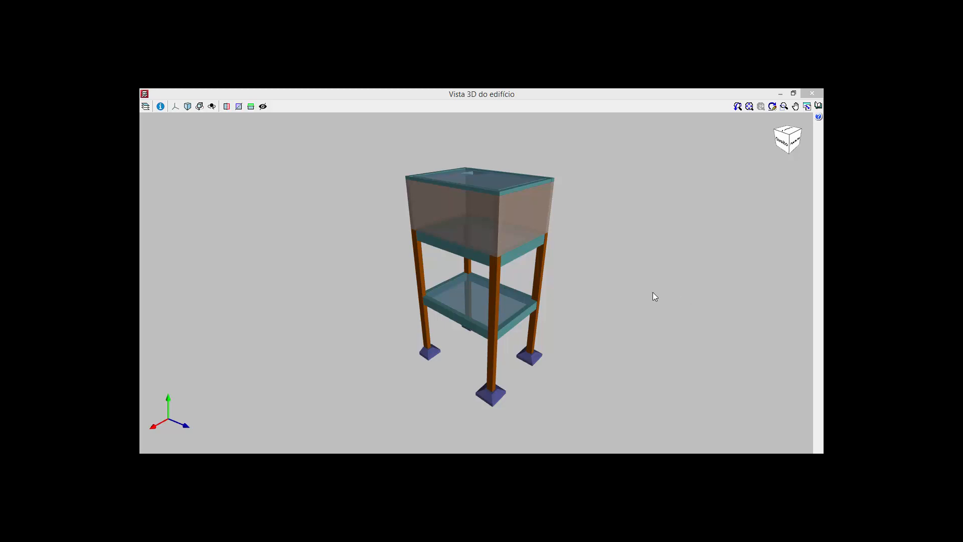
Close the 3D building view and open the section selection for introducing a foundation equilibrium or tie beam.
click(810, 94)
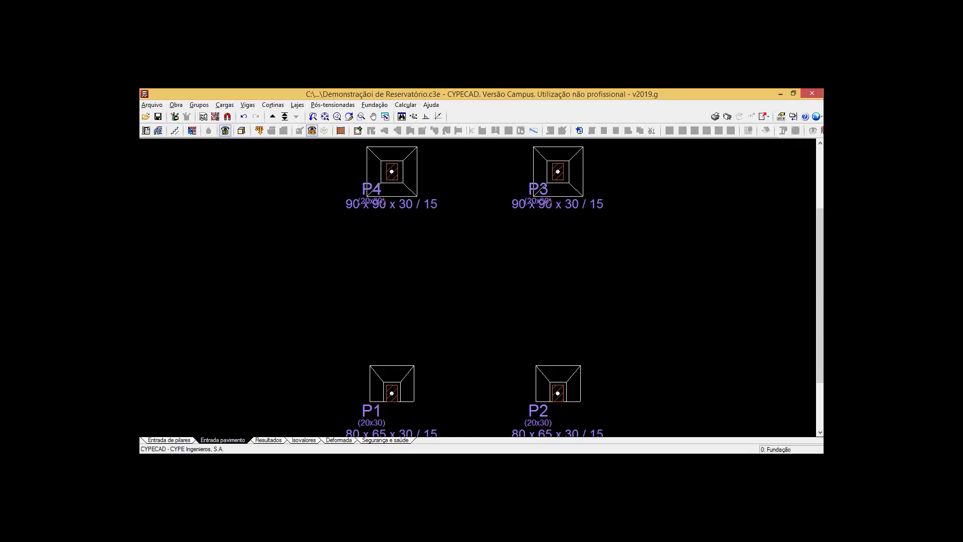
click(376, 106)
click(411, 141)
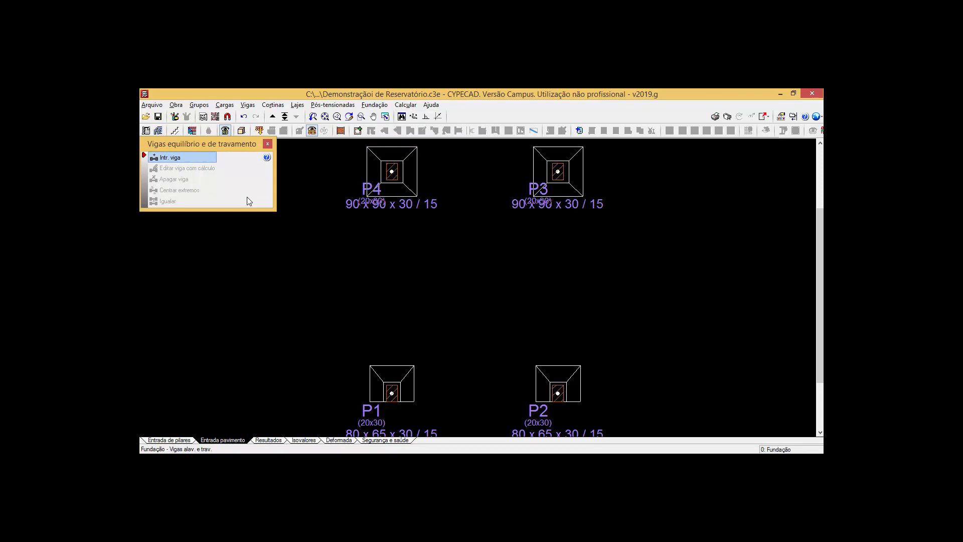
right_click(353, 235)
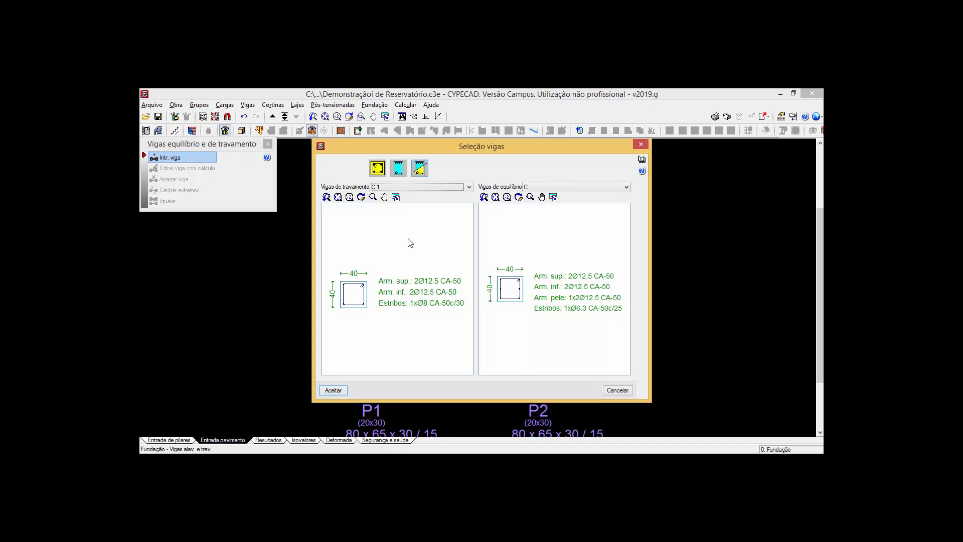
Preview tie beam sections C.6.1 and C.8.1 and equilibrium beam sections VC.S-3.1 and VC.T-11.
click(466, 186)
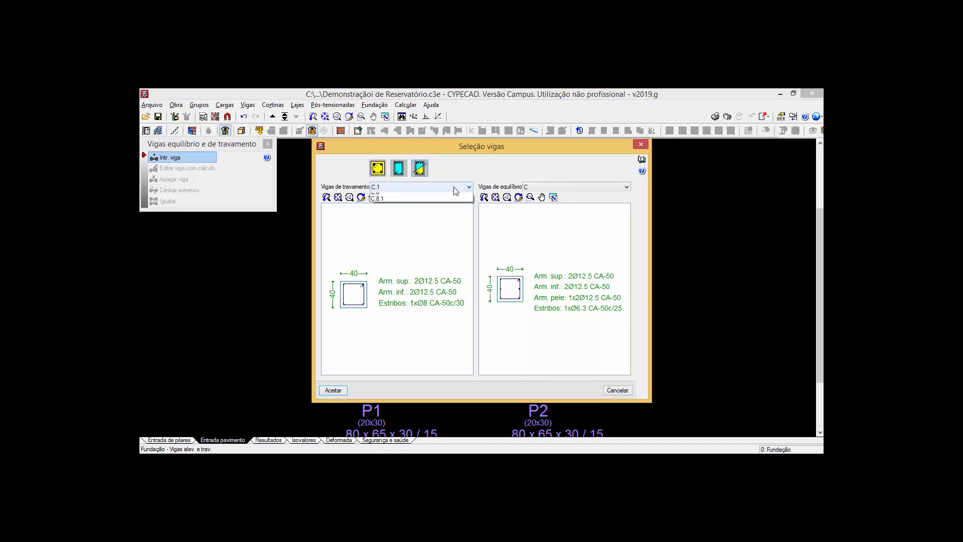
click(396, 274)
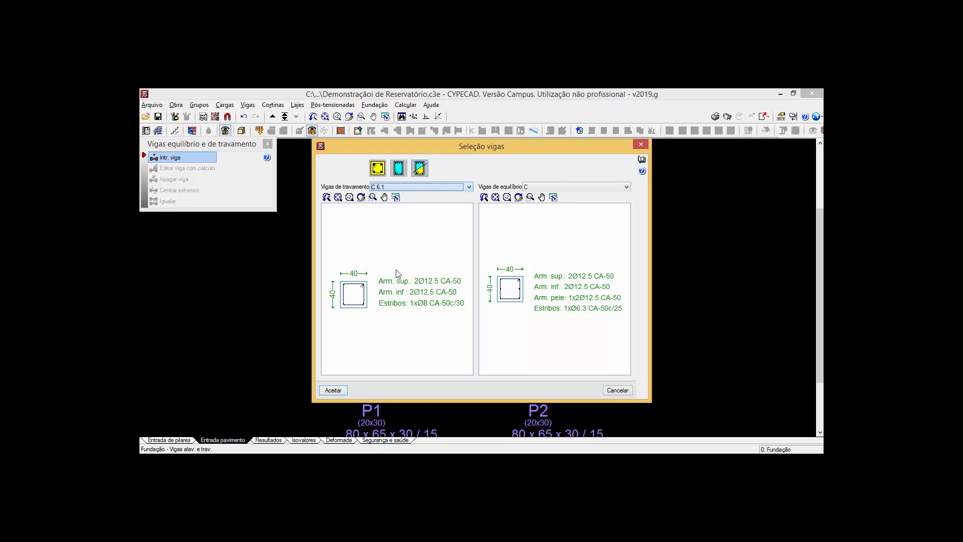
click(547, 187)
click(542, 329)
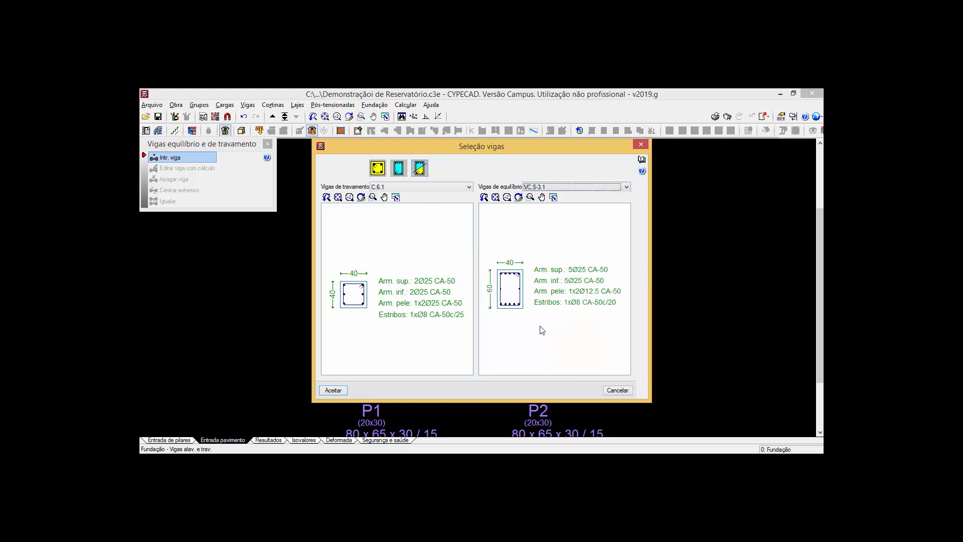
click(572, 187)
scroll(552, 351, down, 5)
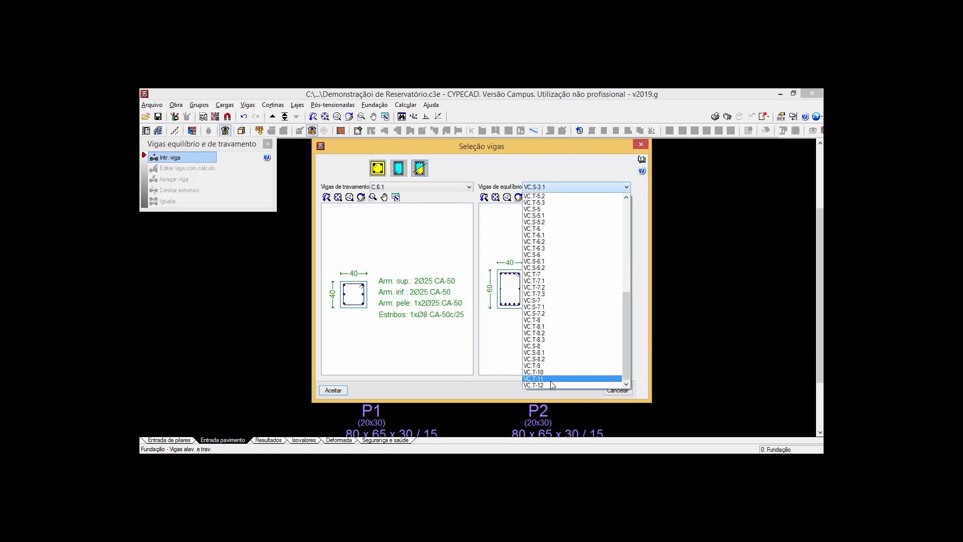
click(548, 379)
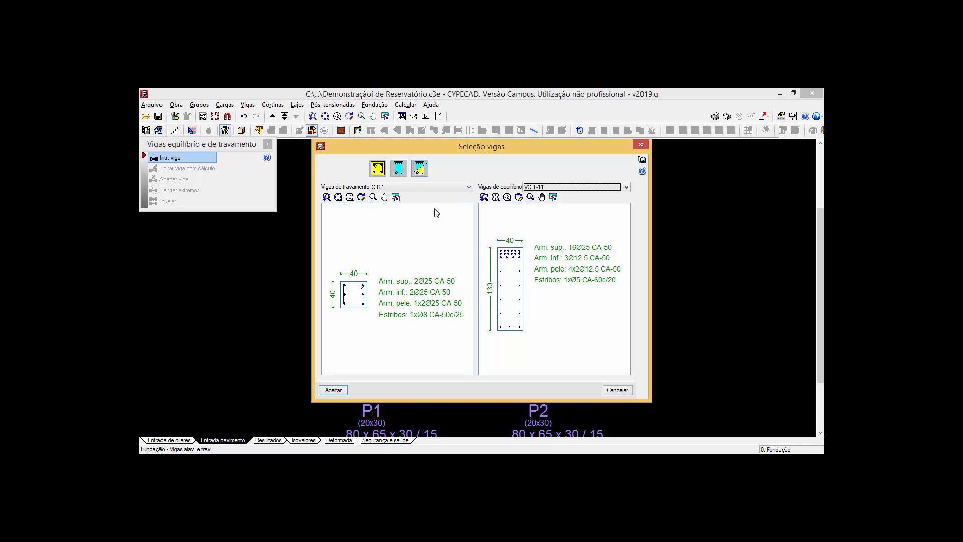
click(437, 187)
click(419, 295)
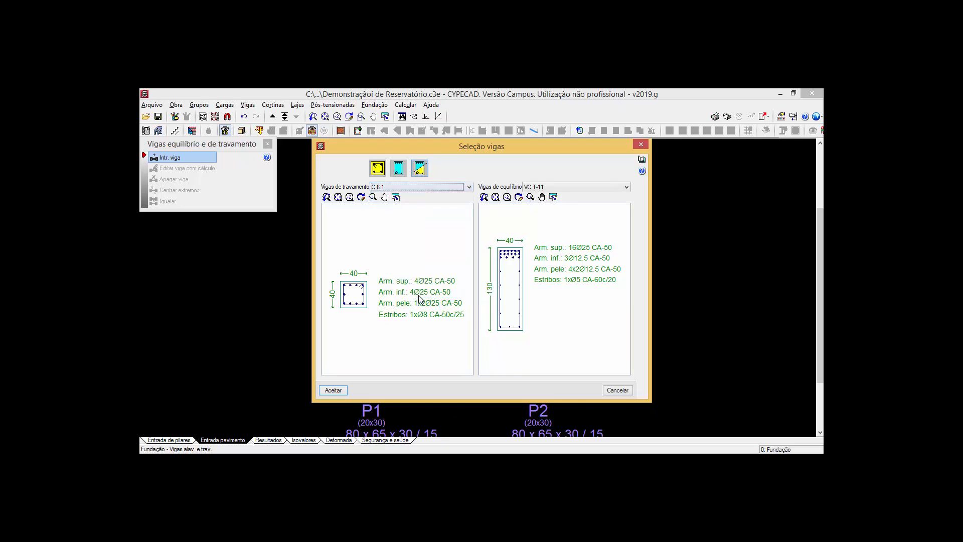
Look through the tie-only, equilibrium-only and combined beam modes, preview equilibrium section C, and close the selection without accepting.
click(396, 170)
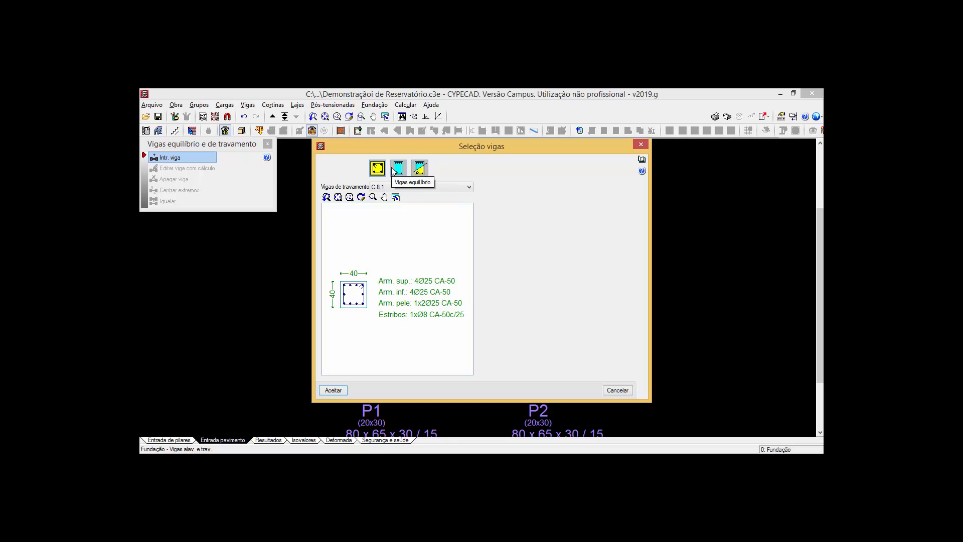
click(397, 171)
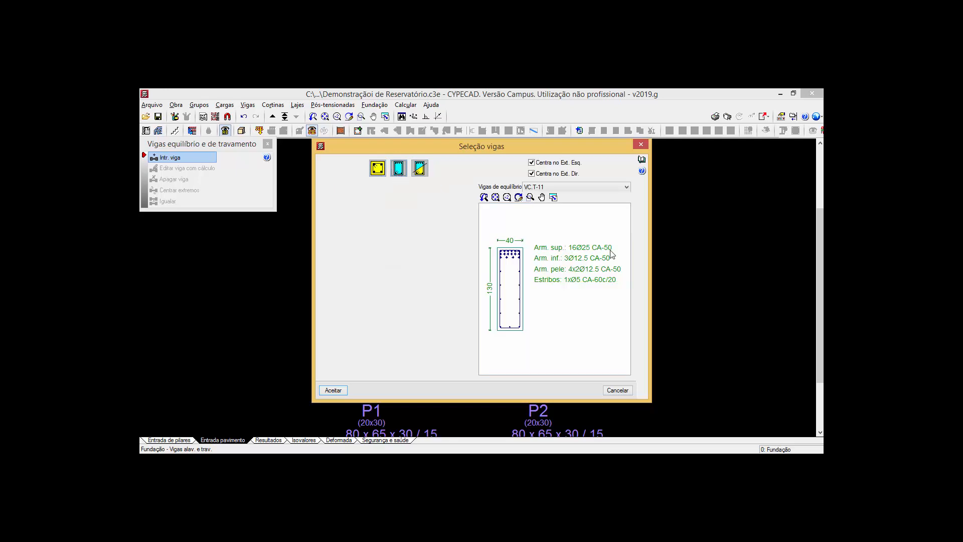
click(559, 188)
scroll(580, 229, up, 8)
scroll(576, 221, up, 5)
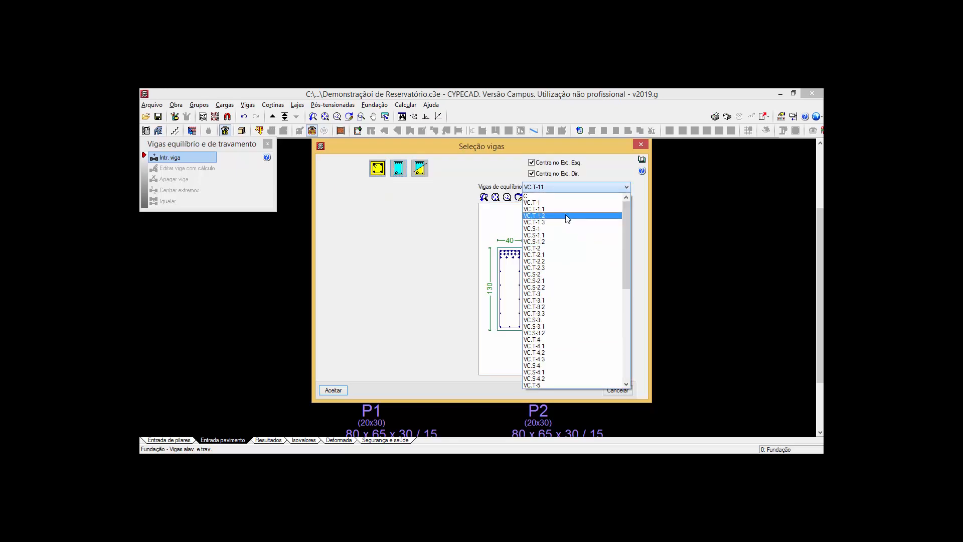
click(553, 196)
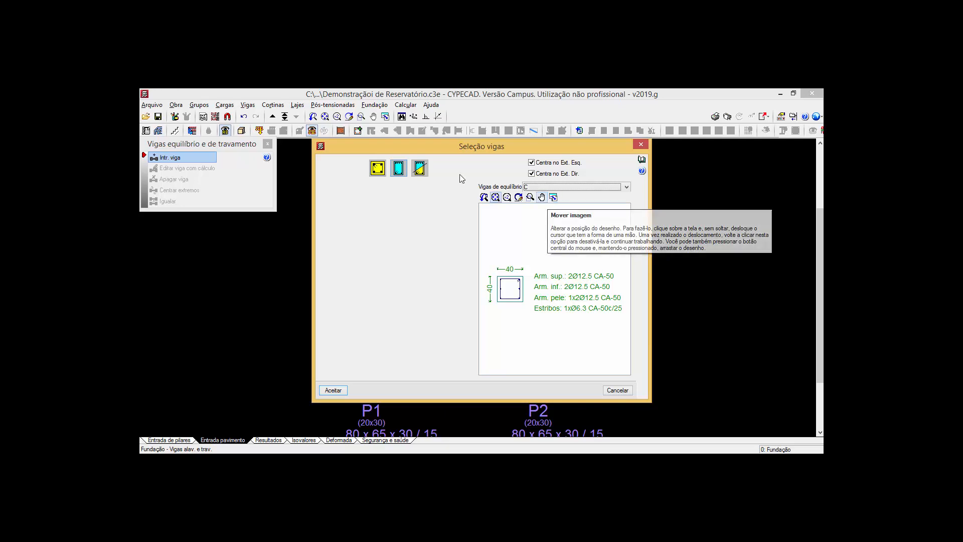
click(420, 169)
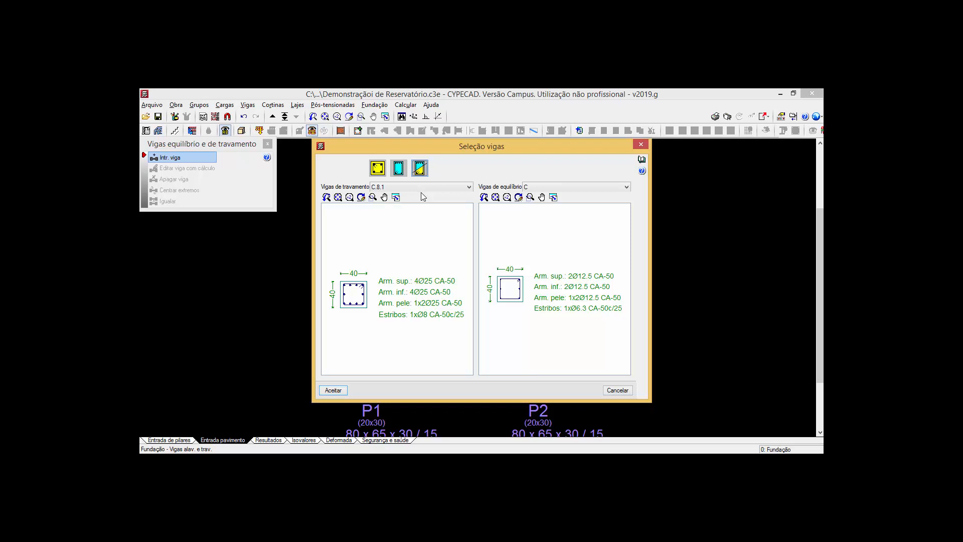
click(640, 144)
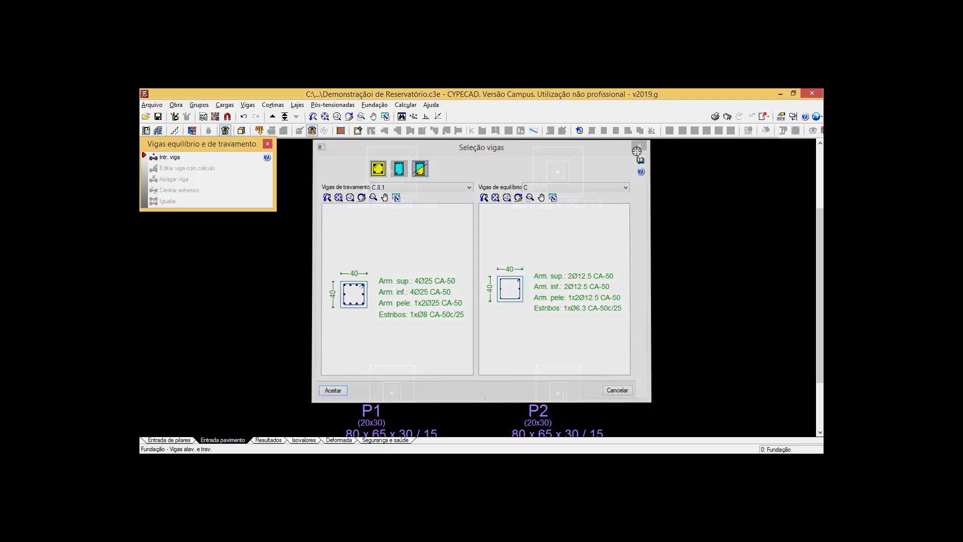
From the project's general data, switch the foundation equilibrium beam table to a special table (Tabela especial) and open it for editing.
click(176, 105)
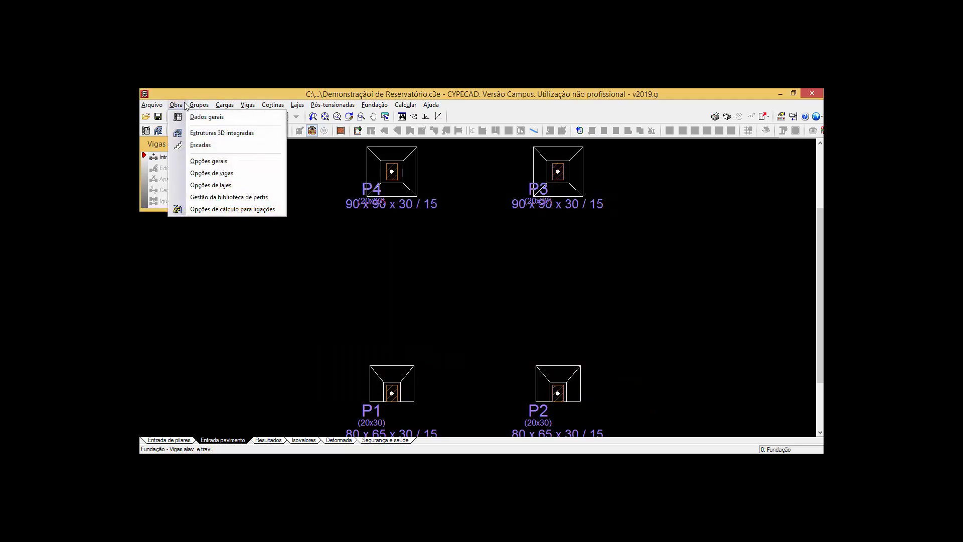
click(206, 117)
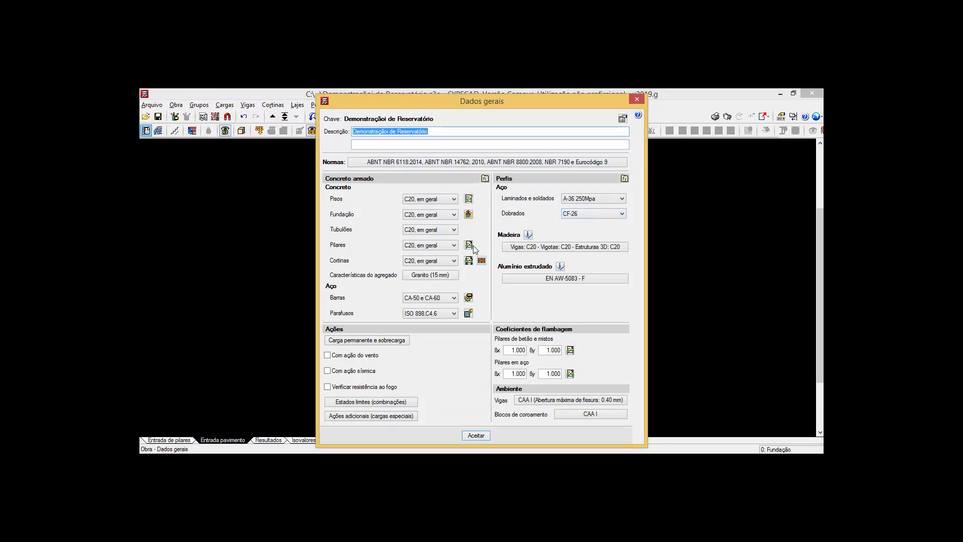
click(468, 298)
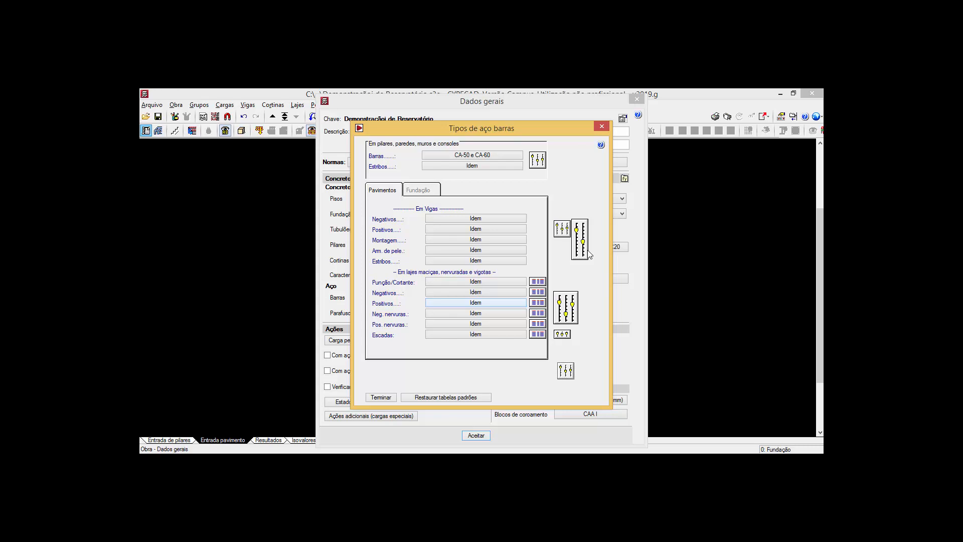
click(416, 192)
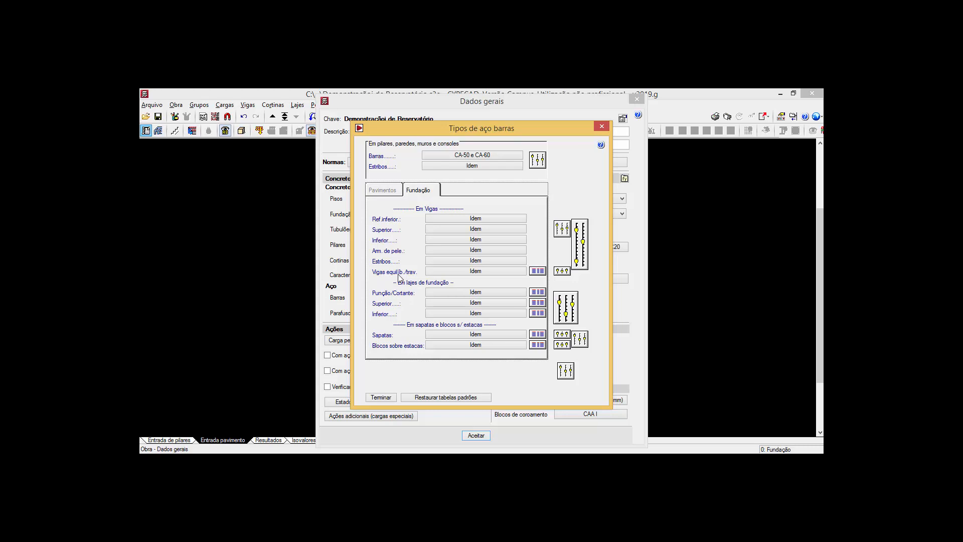
click(537, 271)
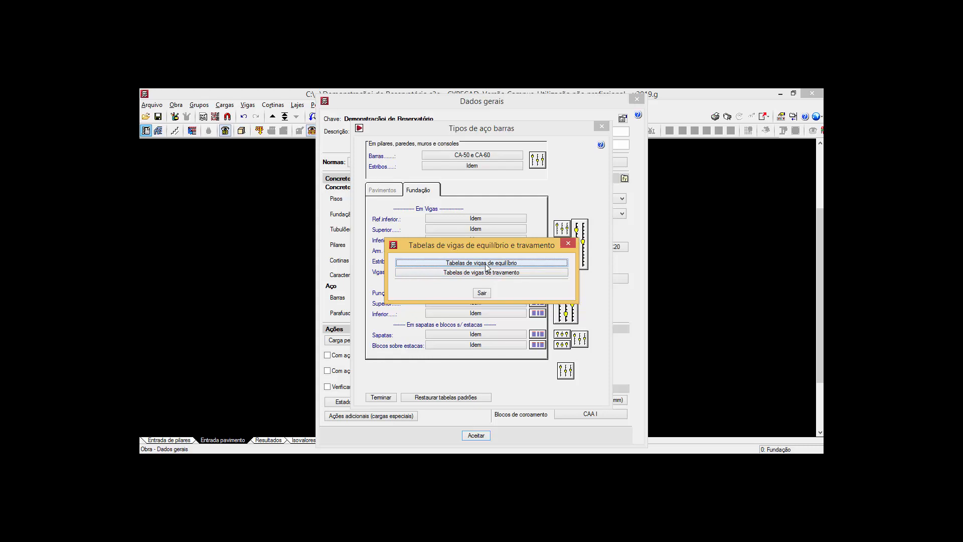
click(486, 267)
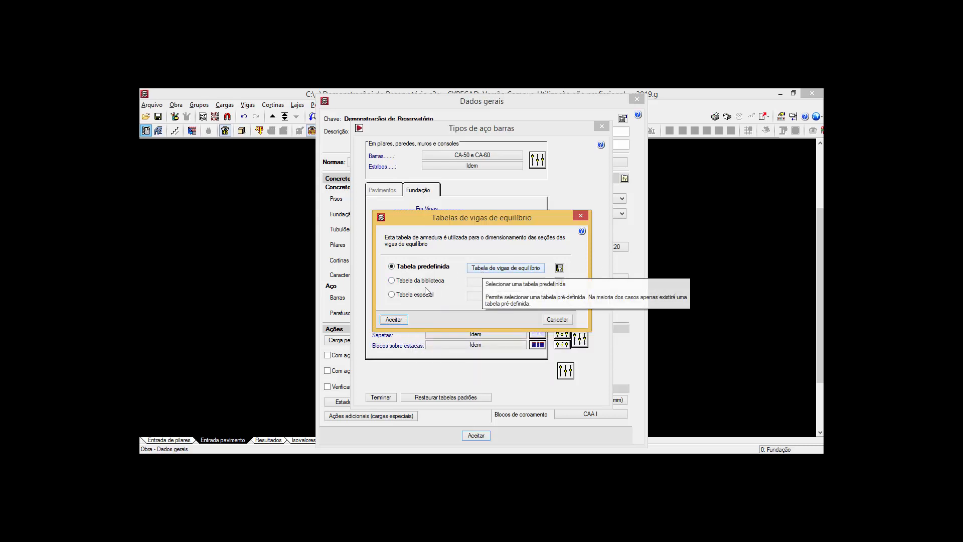
click(399, 295)
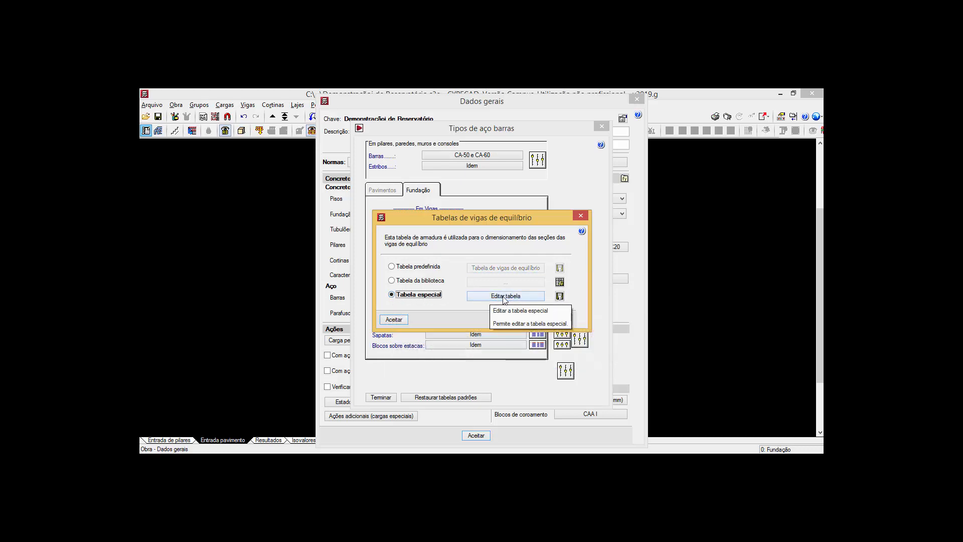
click(505, 295)
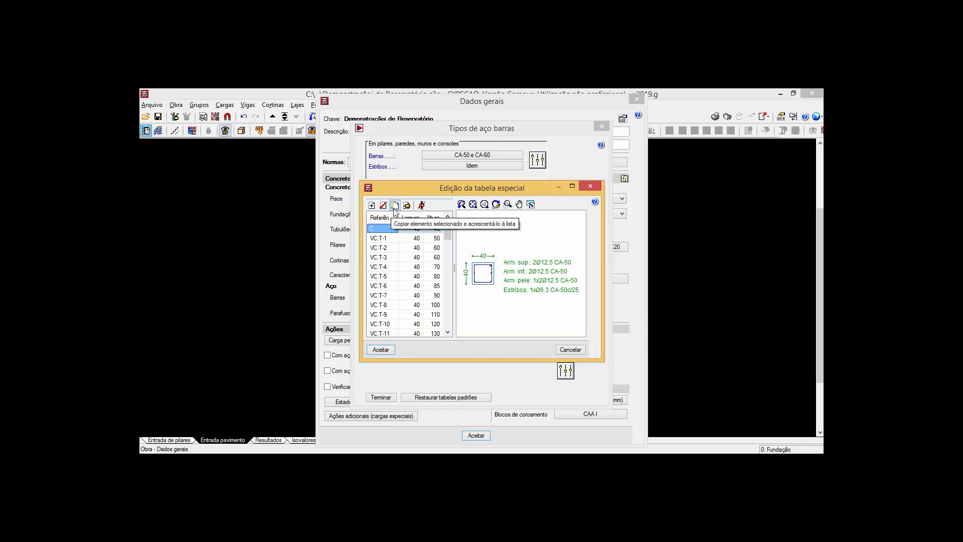
Examine the option for deleting entries by bar diameter and look through the list of equilibrium beam sections.
click(422, 206)
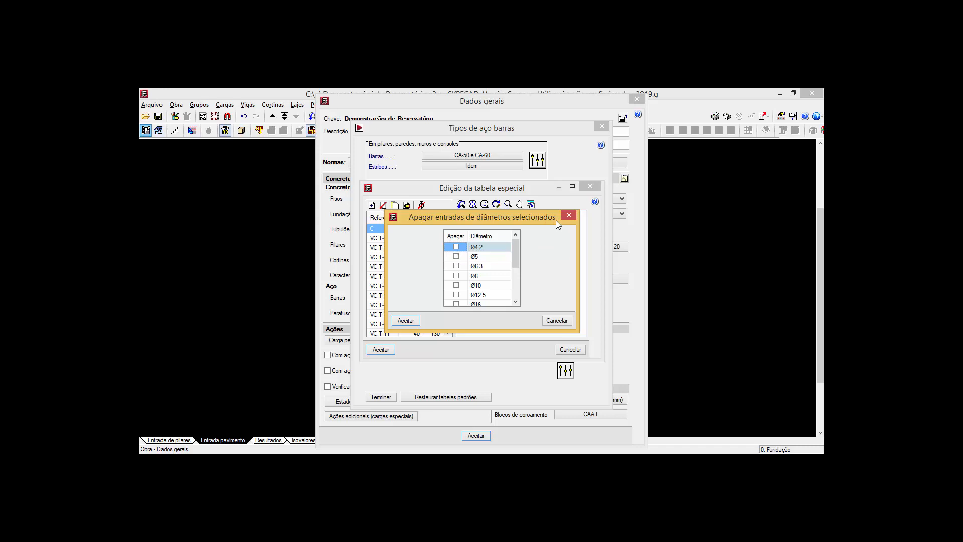
click(568, 215)
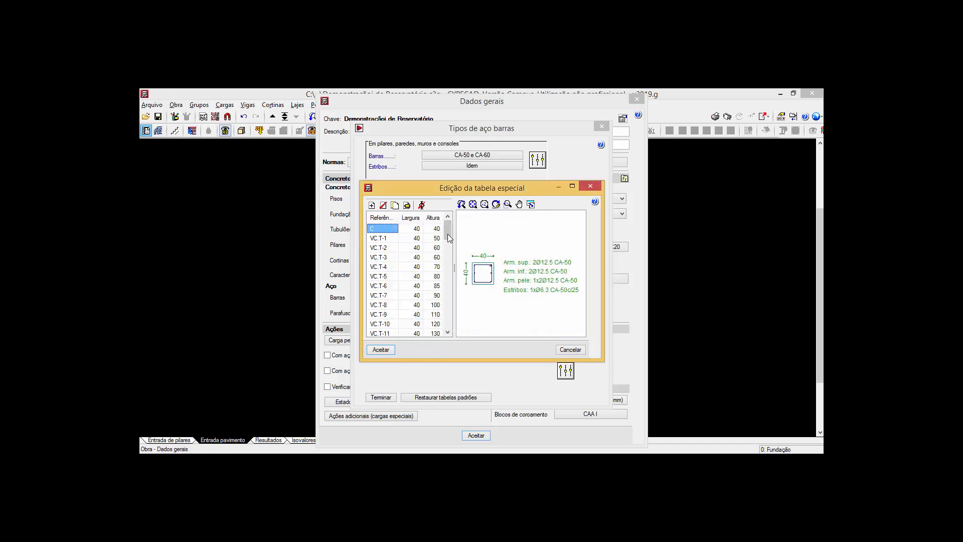
drag(449, 239, 456, 329)
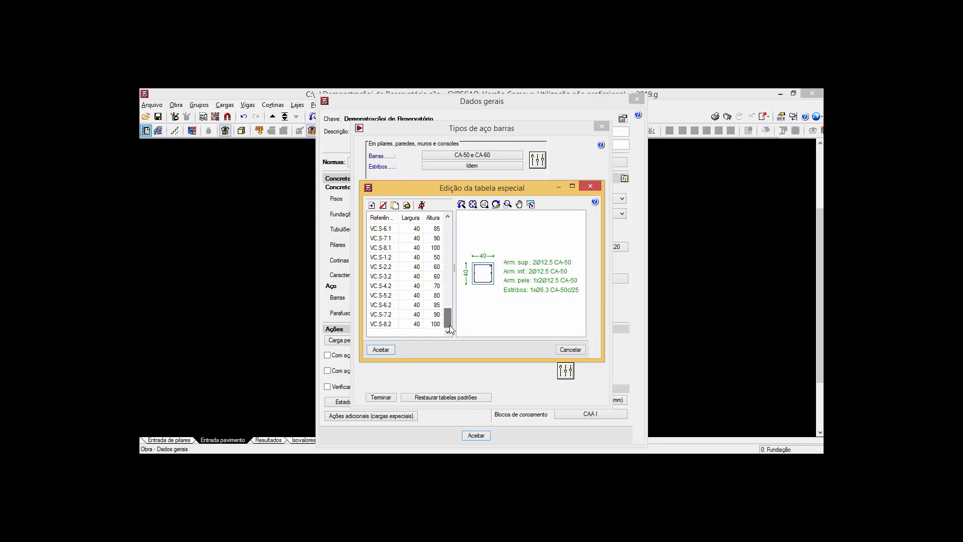
scroll(380, 329, up, 10)
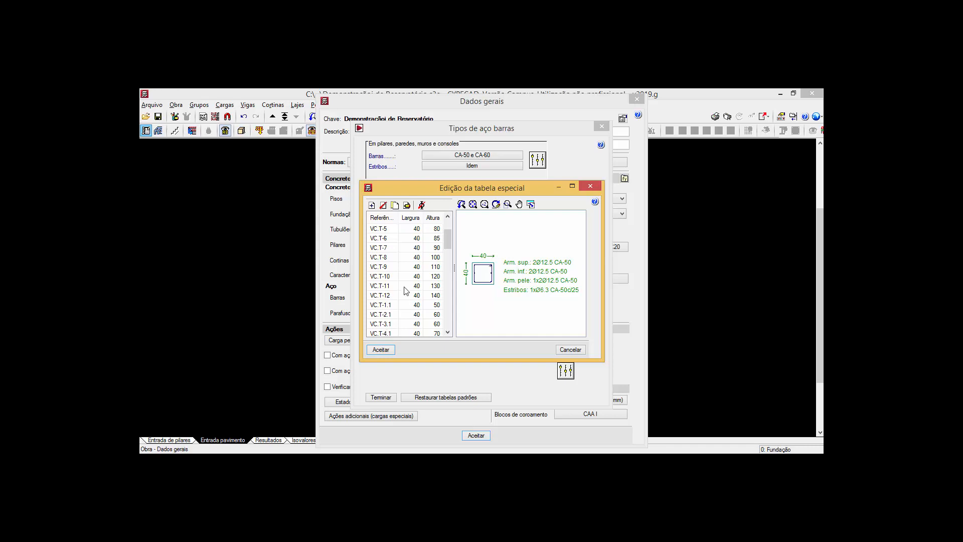
drag(445, 245, 445, 236)
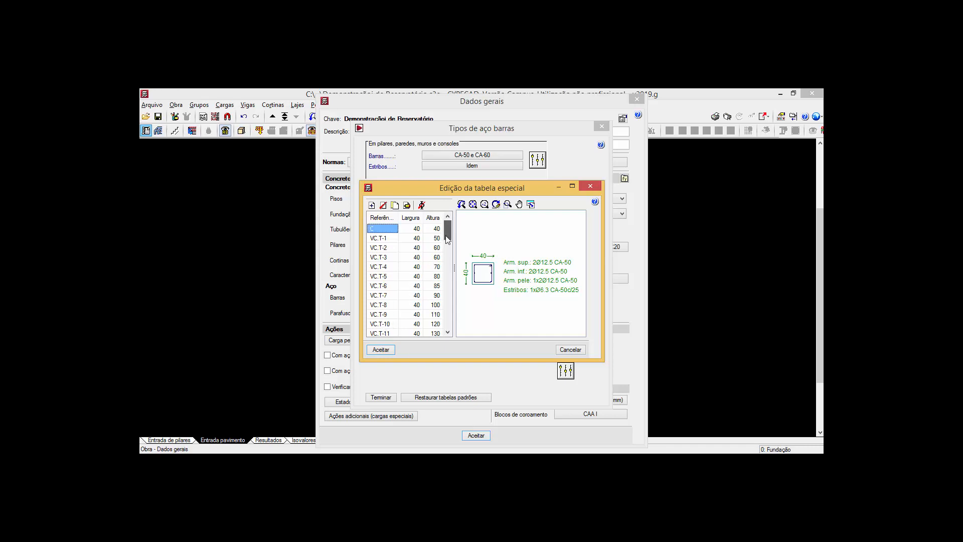
Add a new section named VE 01 with a width of 20 to the special table.
click(371, 205)
click(380, 324)
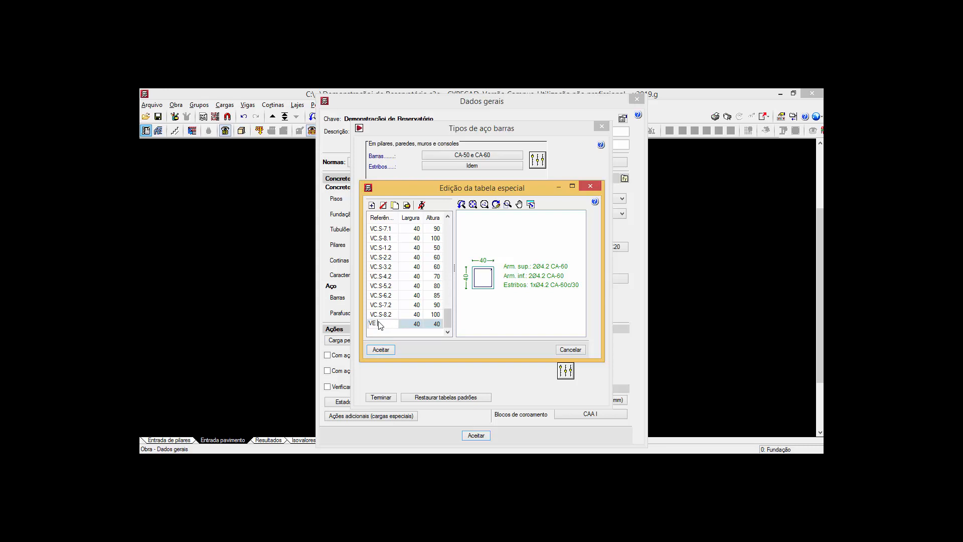
text(1)
click(417, 325)
text(20)
click(434, 324)
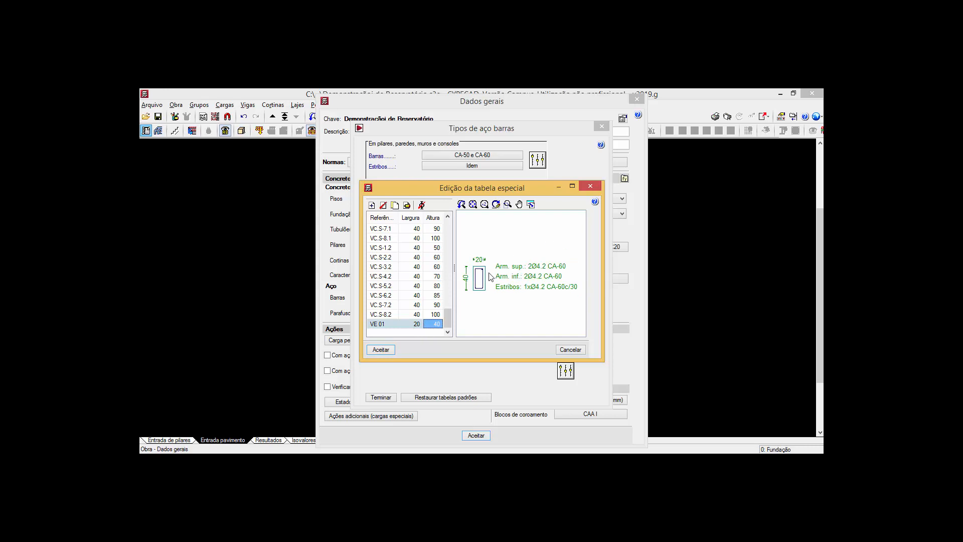
Set the longitudinal reinforcement of VE 01 to 3 Ø10 bars at the top and 3 Ø10 bars at the bottom.
click(406, 206)
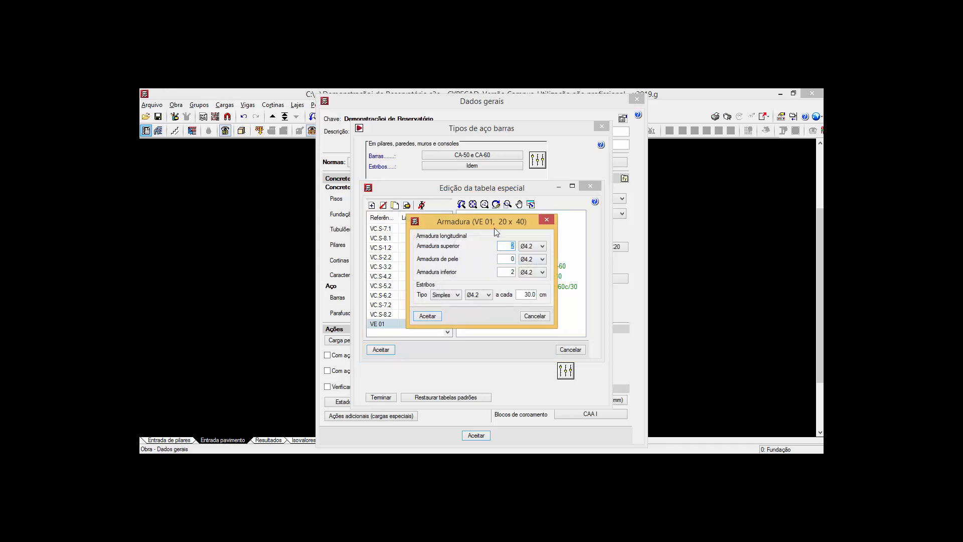
drag(489, 226, 433, 226)
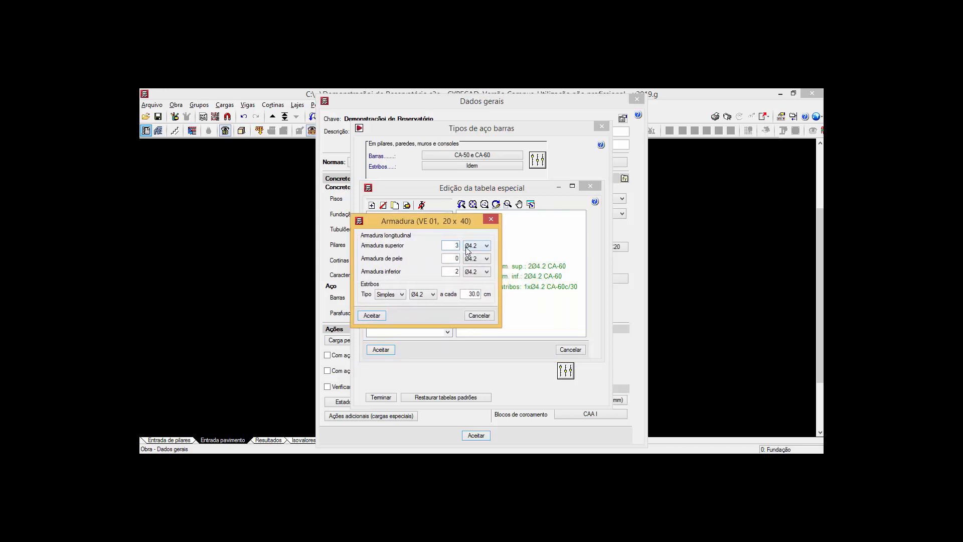
click(469, 248)
click(474, 279)
click(460, 271)
click(475, 271)
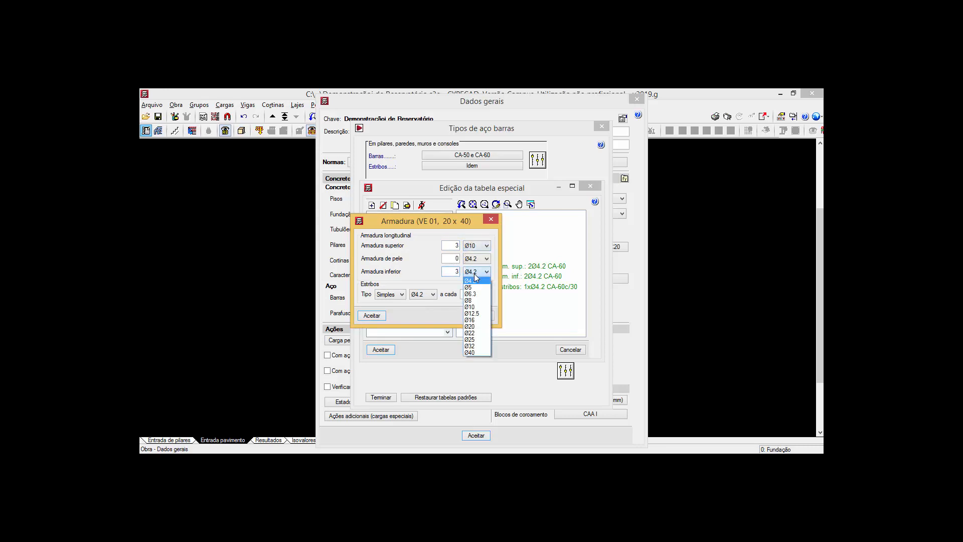
click(474, 309)
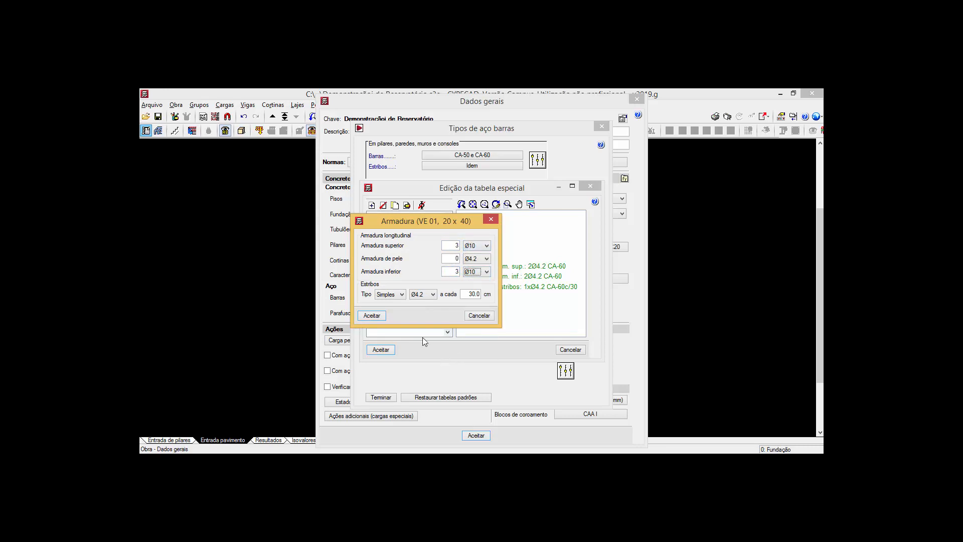
Set the stirrups of VE 01 to Ø5 every 15 cm and accept the reinforcement.
click(422, 296)
click(426, 311)
drag(467, 296, 487, 299)
text(2)
key(BackSpace)
key(BackSpace)
text(15)
click(381, 317)
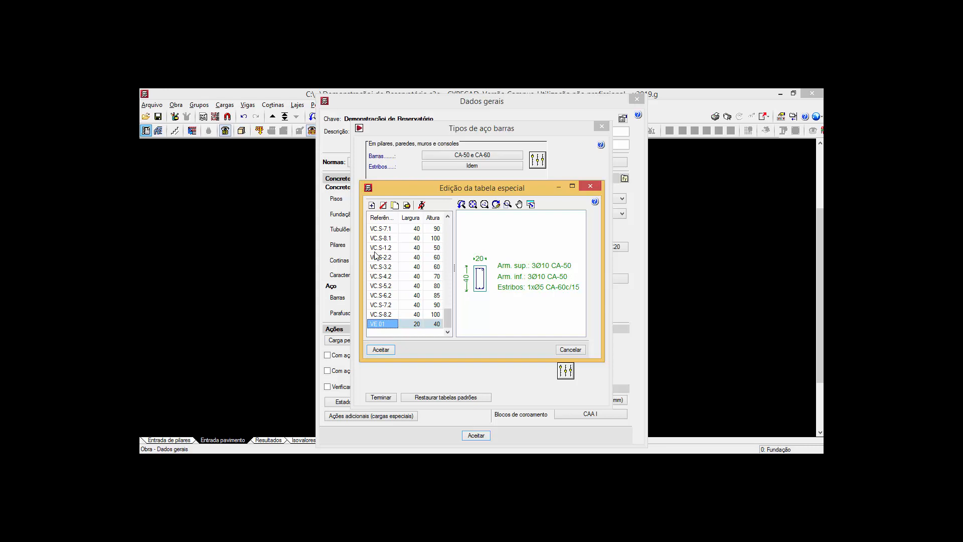
Add a new section named VE 02 to the special table, with a width of 20 and a height of 50.
click(371, 206)
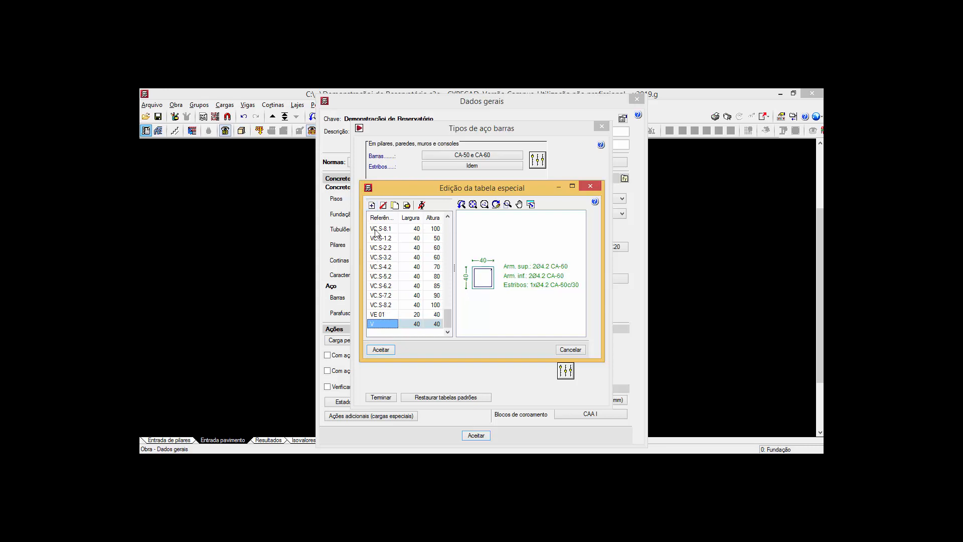
text(ve 02)
click(421, 325)
text(20)
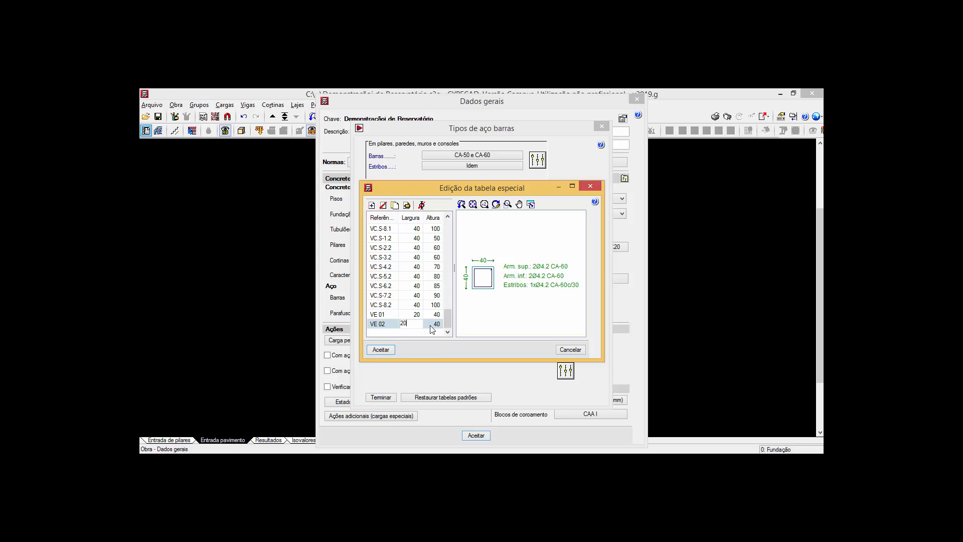
click(432, 325)
text(50)
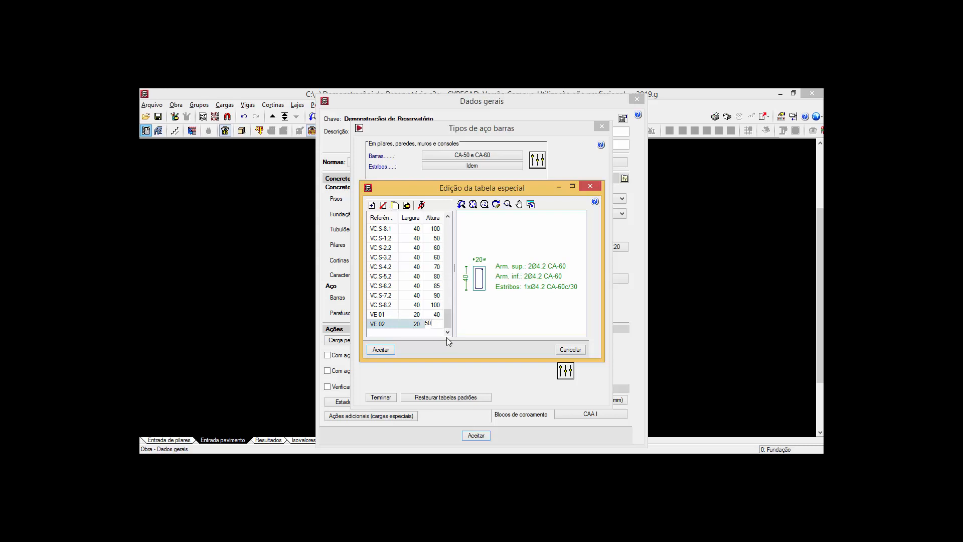
key(Return)
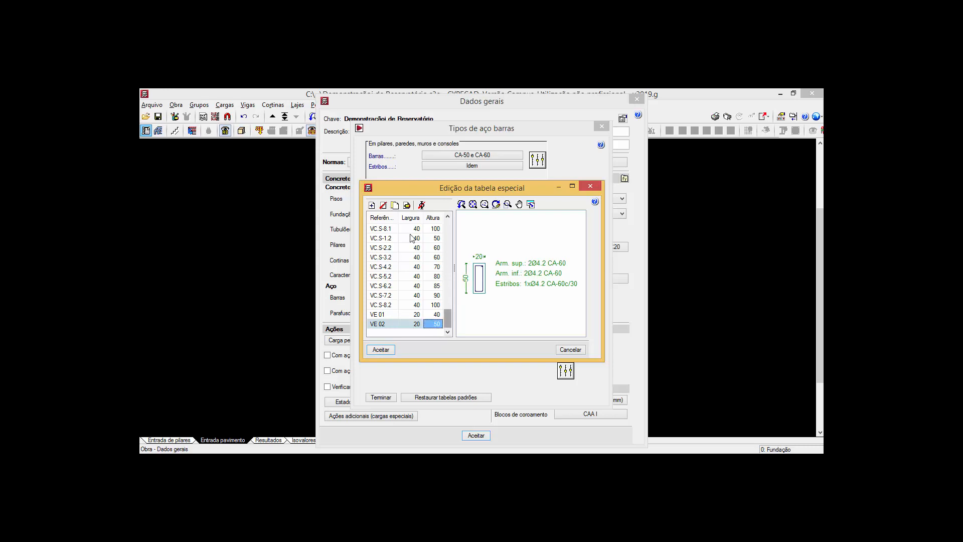
Set the longitudinal reinforcement of VE 02 to 3 Ø10 bars at the top and 3 Ø10 bars at the bottom.
click(407, 206)
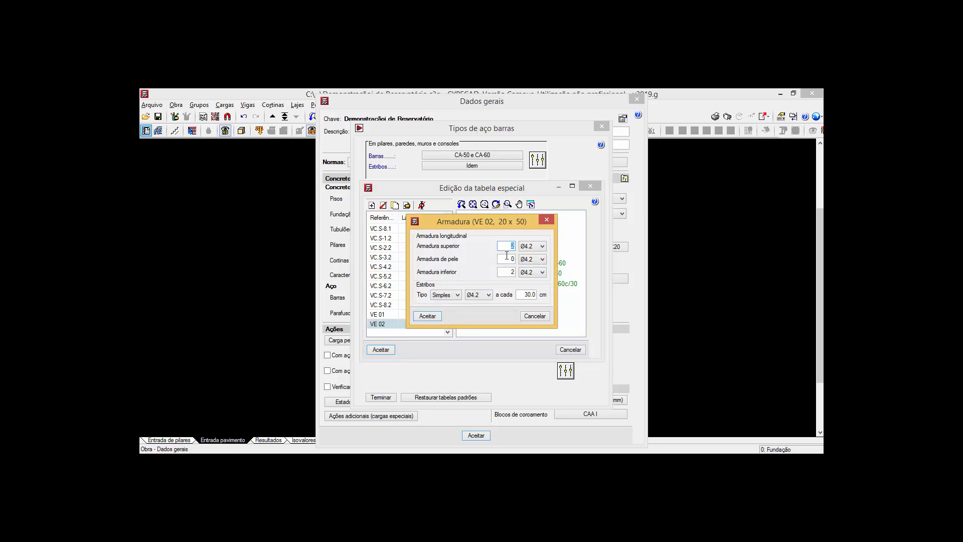
text(3)
click(533, 246)
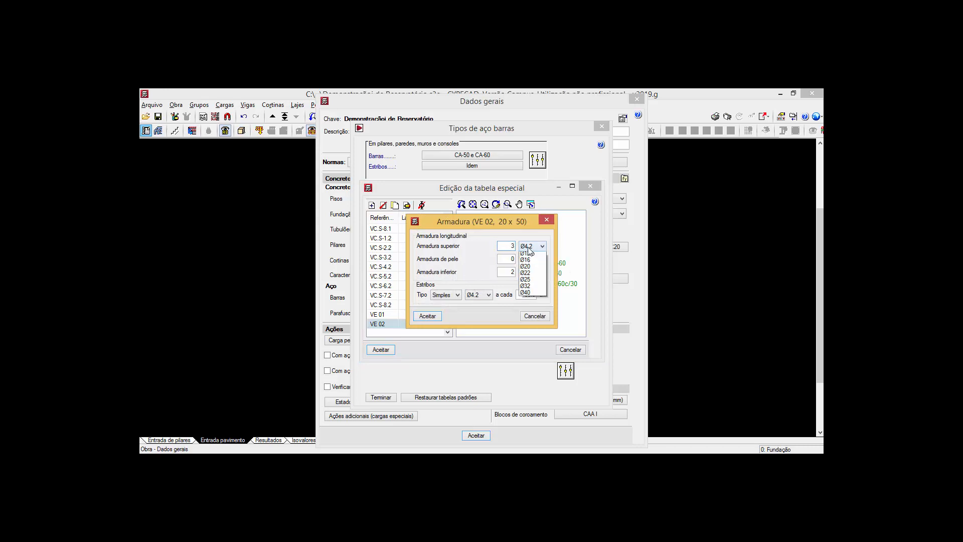
click(531, 285)
click(512, 272)
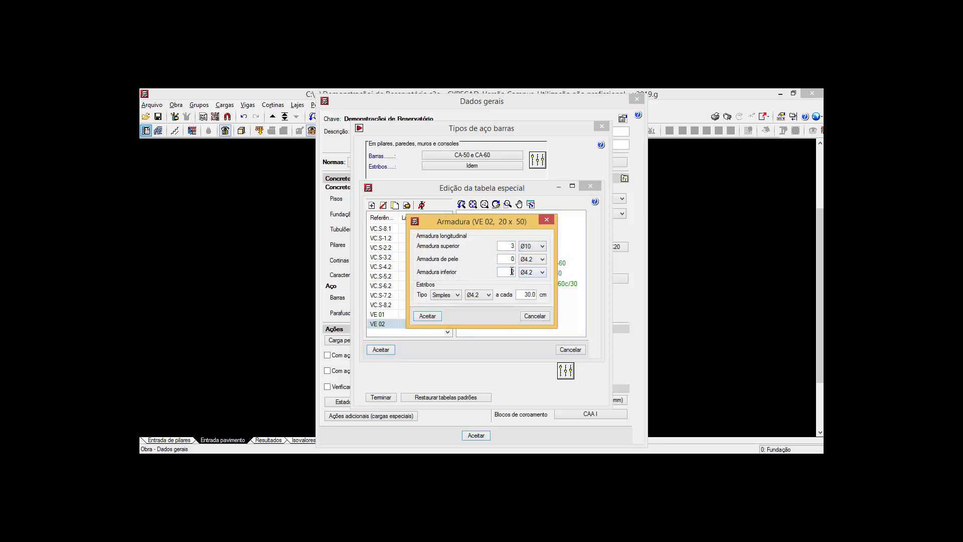
text(3)
click(530, 274)
click(525, 307)
Set the stirrups of VE 02 to Ø5 every 15 cm, then accept the reinforcement and the edited special table.
click(479, 295)
click(477, 310)
drag(519, 296, 545, 294)
text(15)
click(427, 316)
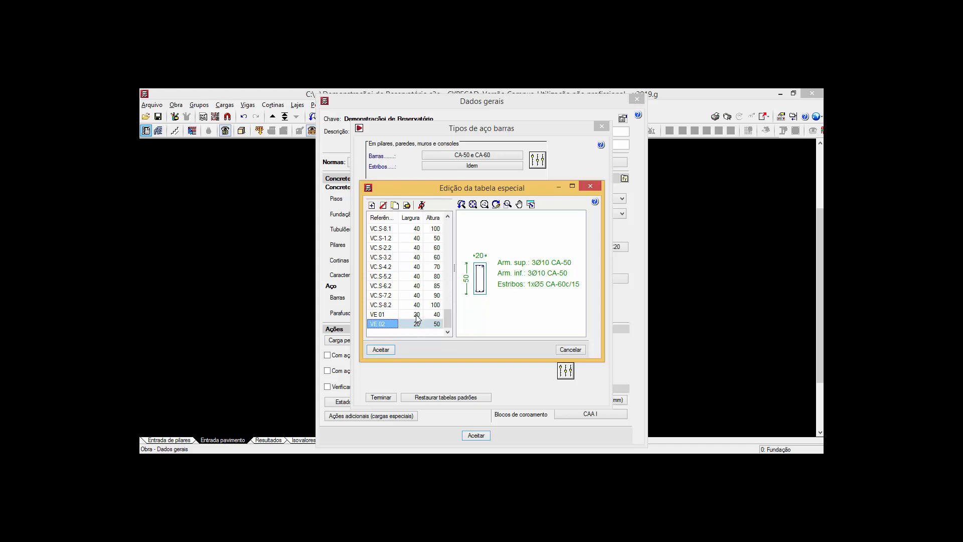
key(Return)
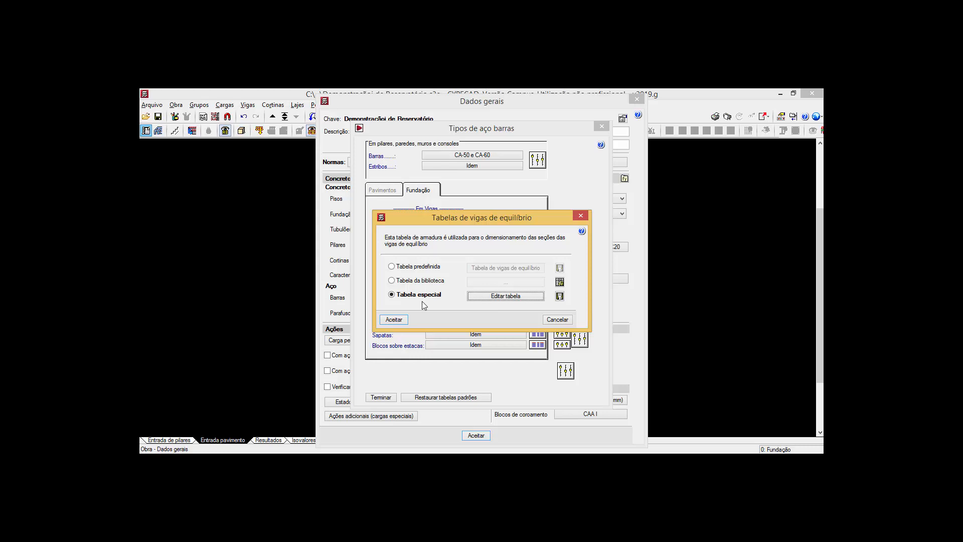
Export the special equilibrium beam table to the library under the name CMAP.
click(559, 297)
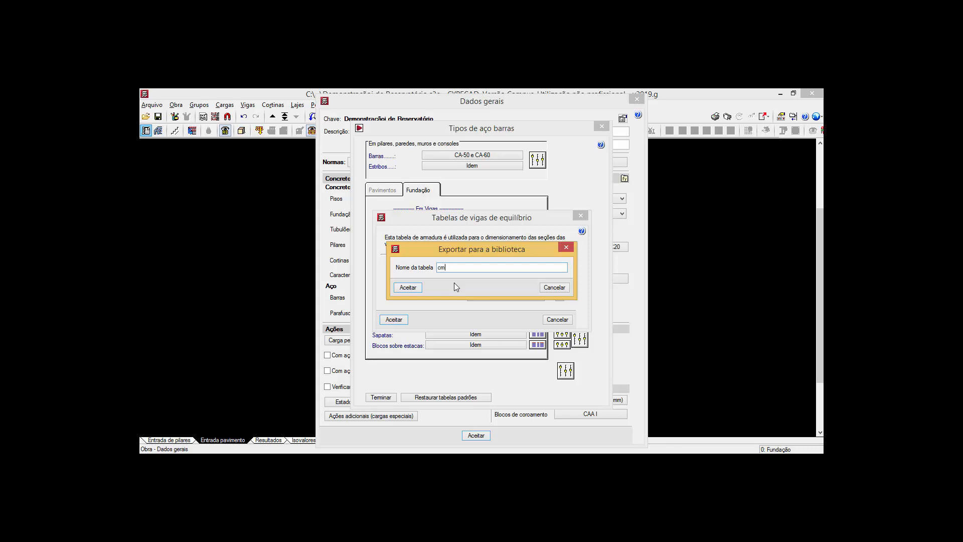
key(BackSpace)
key(BackSpace)
click(398, 289)
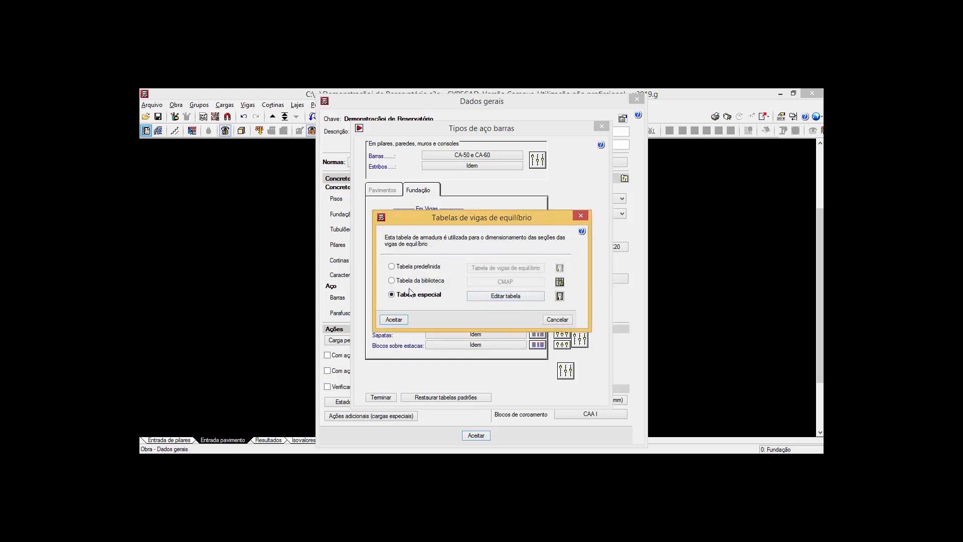
Assign the library table CMAP to the equilibrium beams and accept the table choice.
click(393, 282)
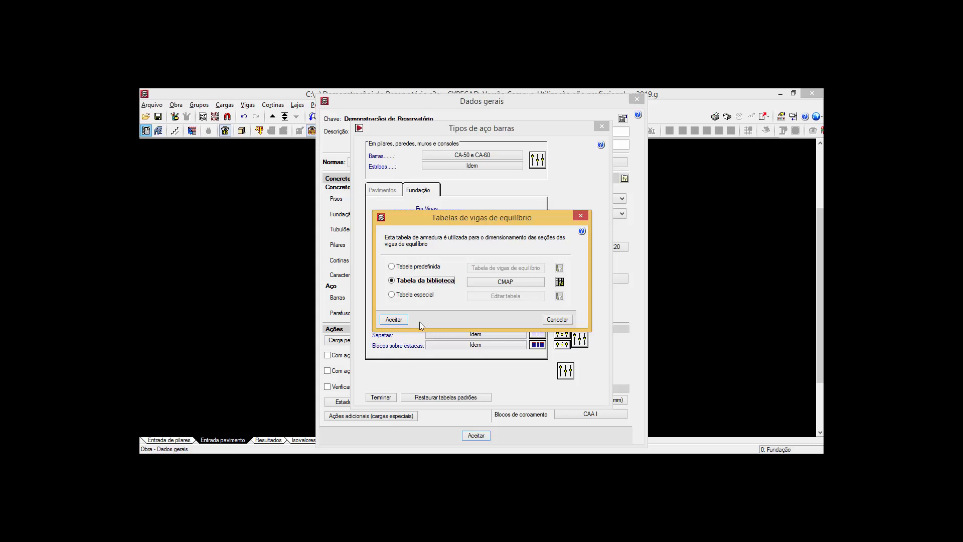
click(522, 281)
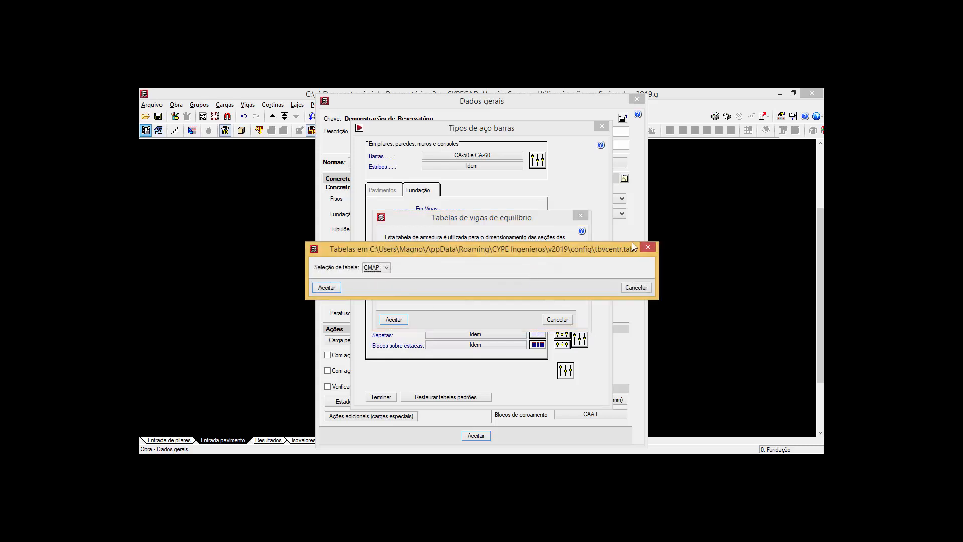
click(644, 250)
click(415, 267)
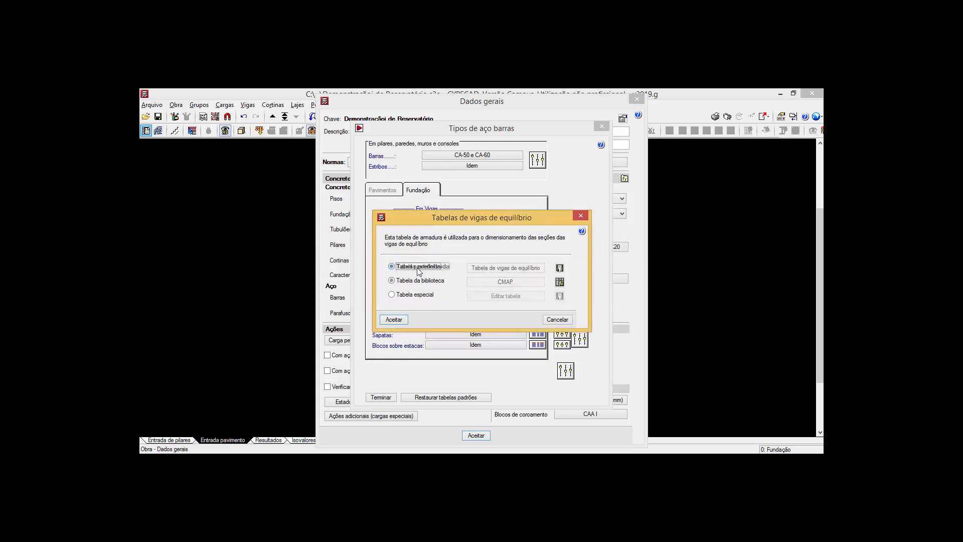
click(392, 281)
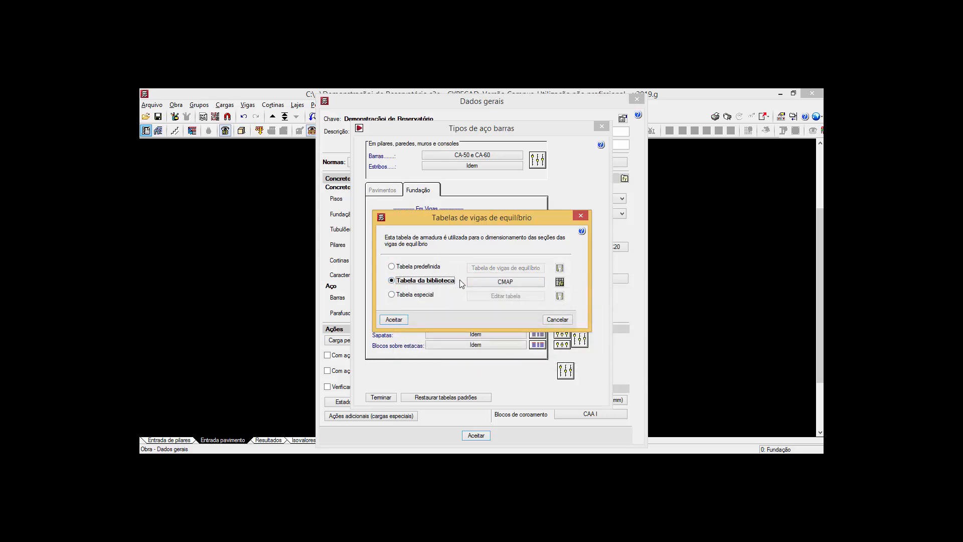
click(394, 320)
click(398, 297)
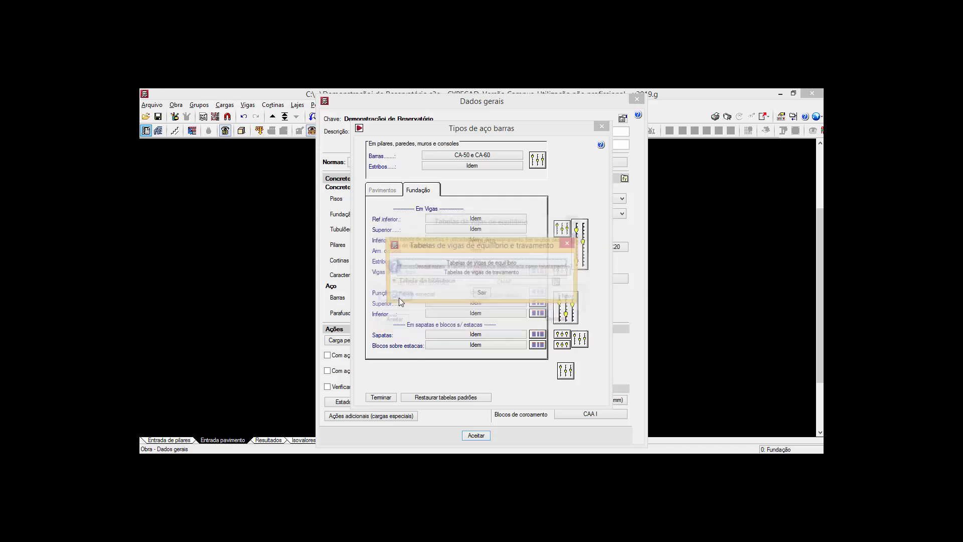
Leave the beam tables, finish the bar steel settings and accept the project's general data.
click(483, 294)
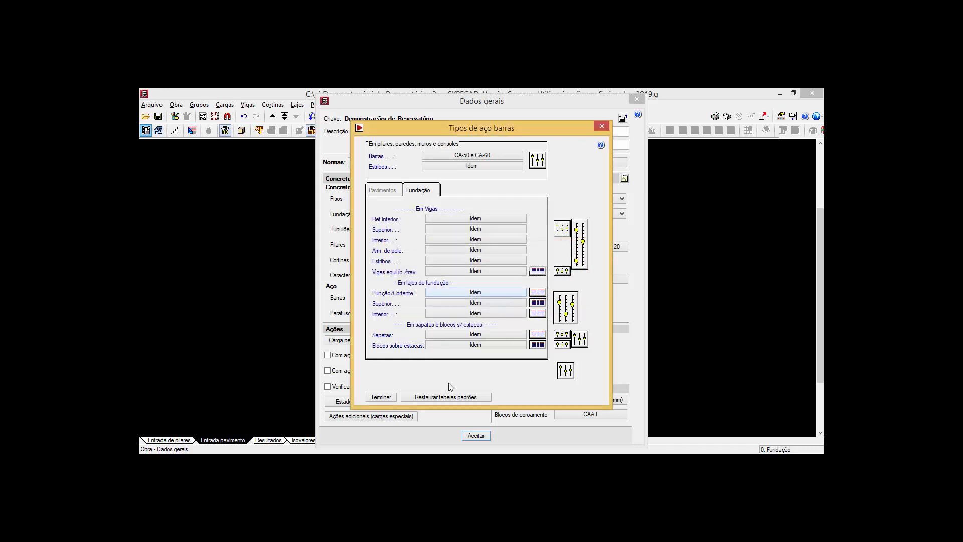
click(390, 397)
click(475, 435)
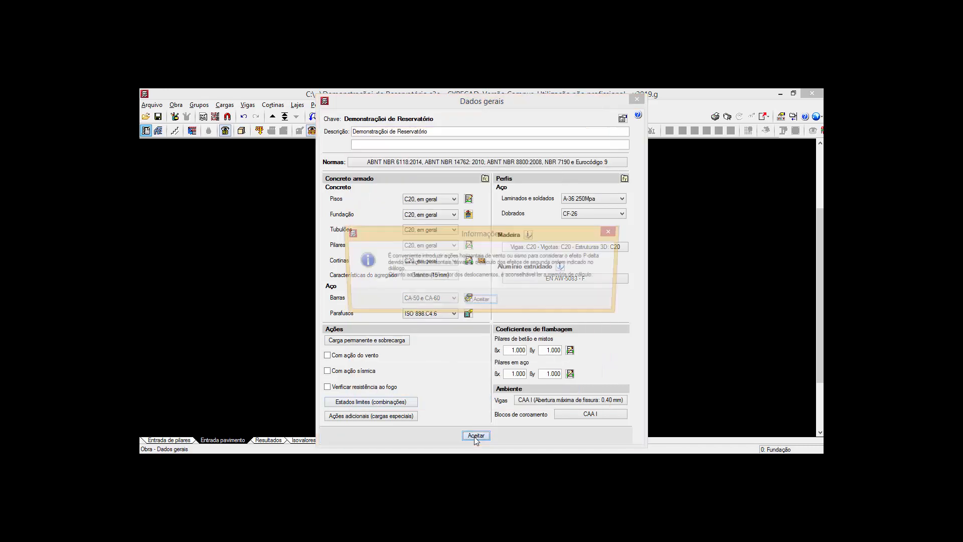
click(493, 305)
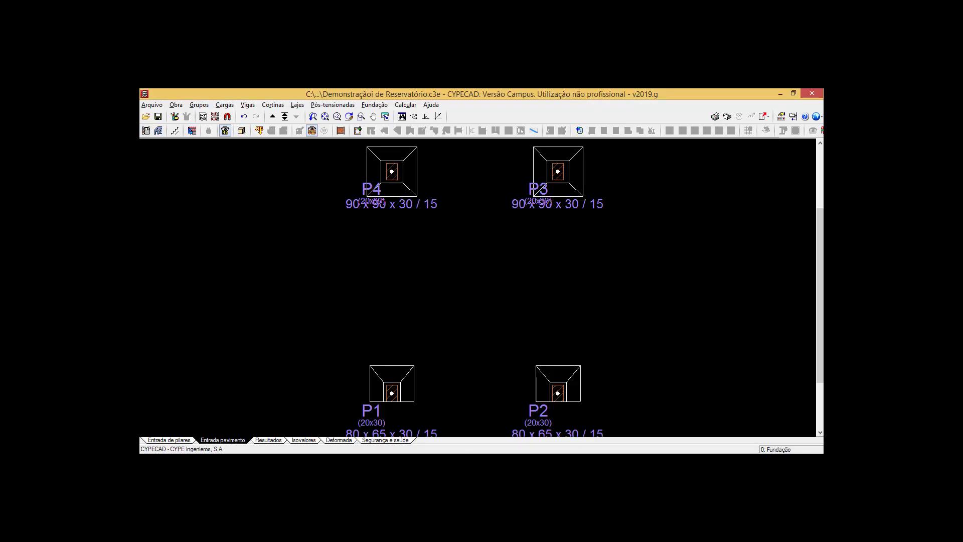
Start introducing equilibrium and tie beams, compare sections VE 02 and VE 01, and keep VE 01 for the equilibrium beams.
click(374, 105)
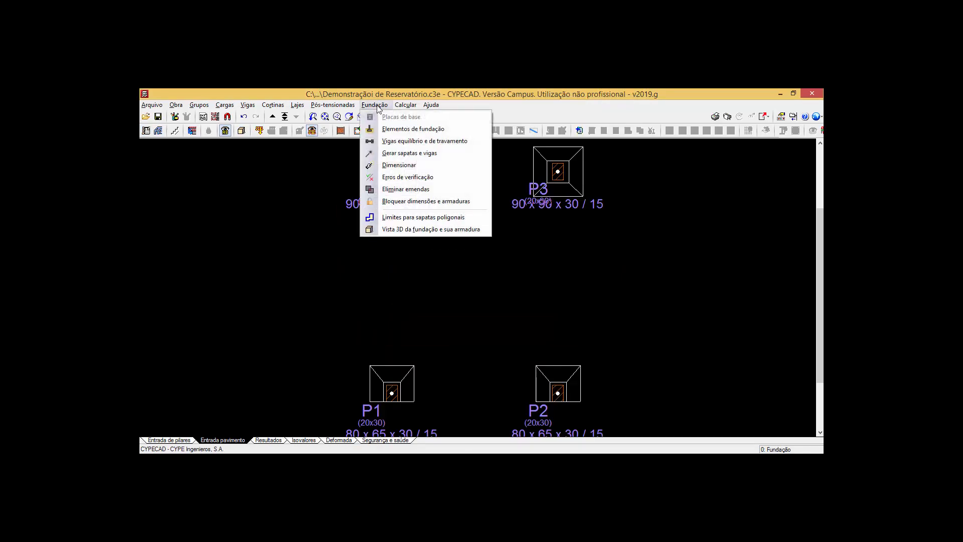
click(386, 139)
click(169, 161)
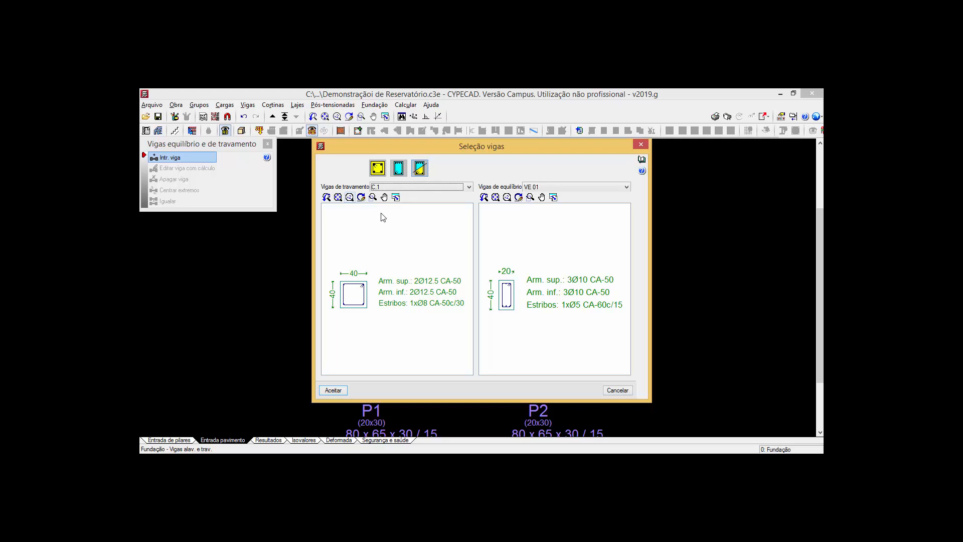
click(552, 187)
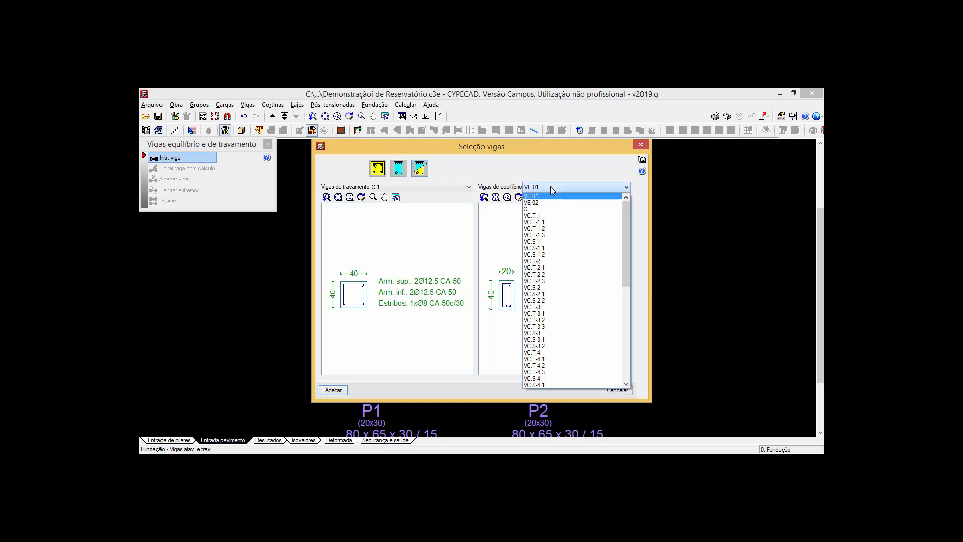
click(538, 203)
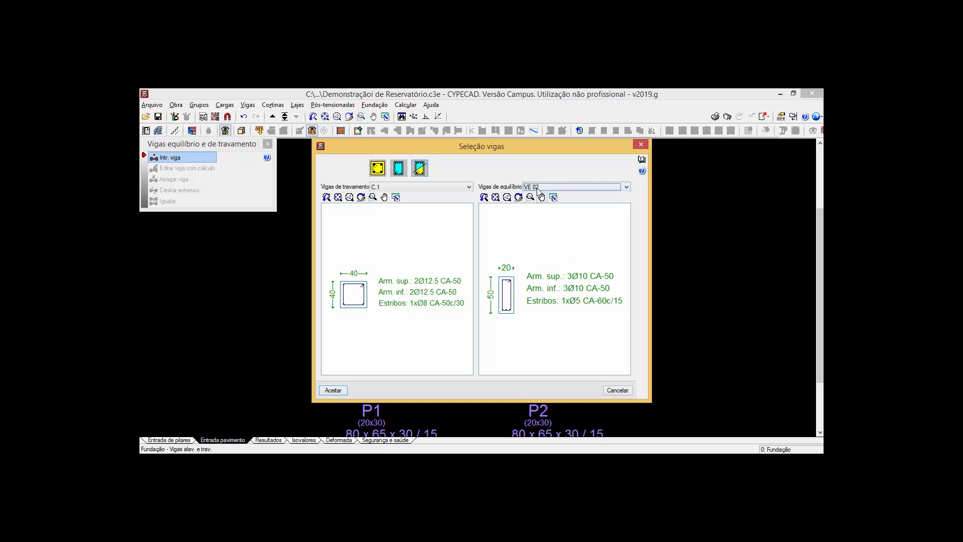
click(538, 187)
click(546, 195)
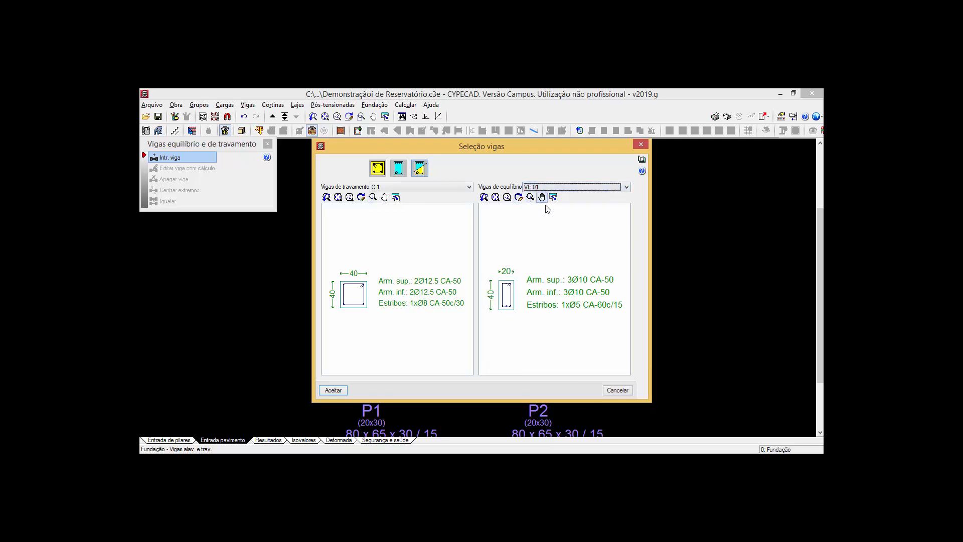
click(584, 187)
click(584, 187)
Review the tie-only and equilibrium-only beam modes, then accept the combined mode with tie beam C.1 and equilibrium beam VE 01.
click(377, 169)
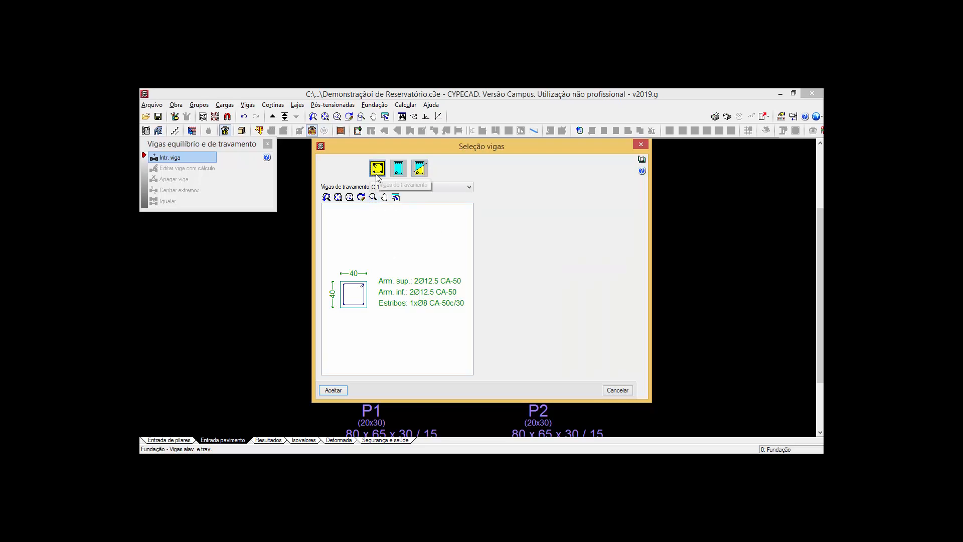
click(387, 186)
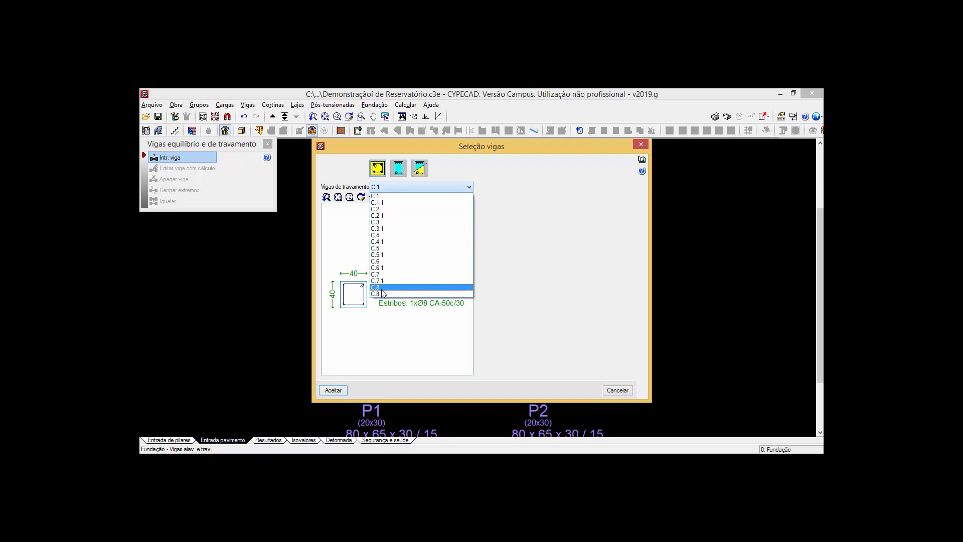
click(399, 169)
click(399, 168)
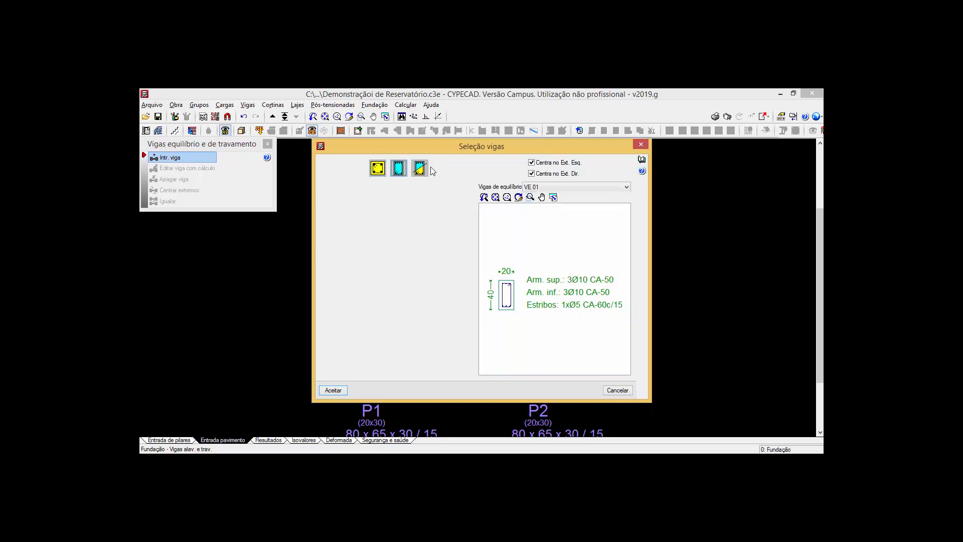
click(420, 168)
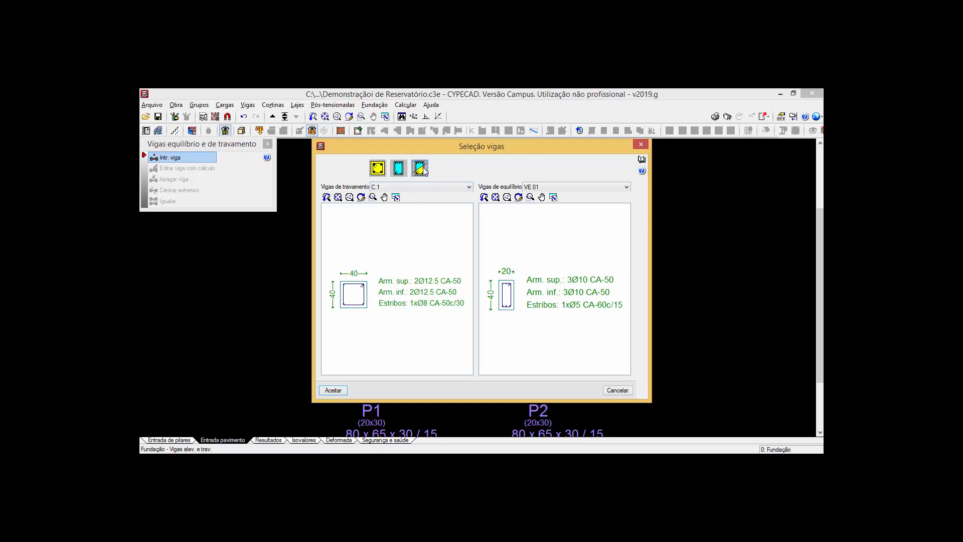
click(333, 390)
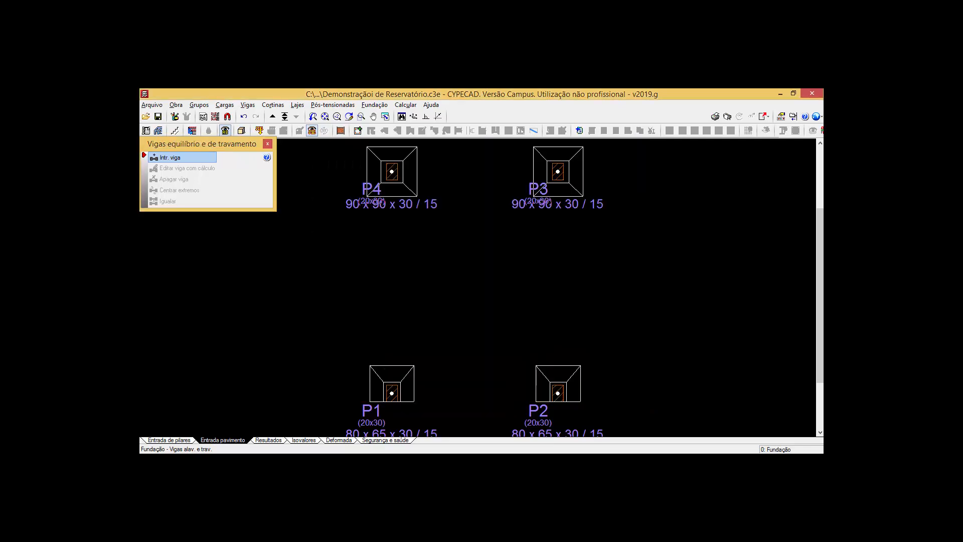
Connect the footings with VE 01 beams between P1–P4 and P3–P2, and C.1 tie beams between P4–P3 and P1–P2.
click(391, 393)
click(391, 172)
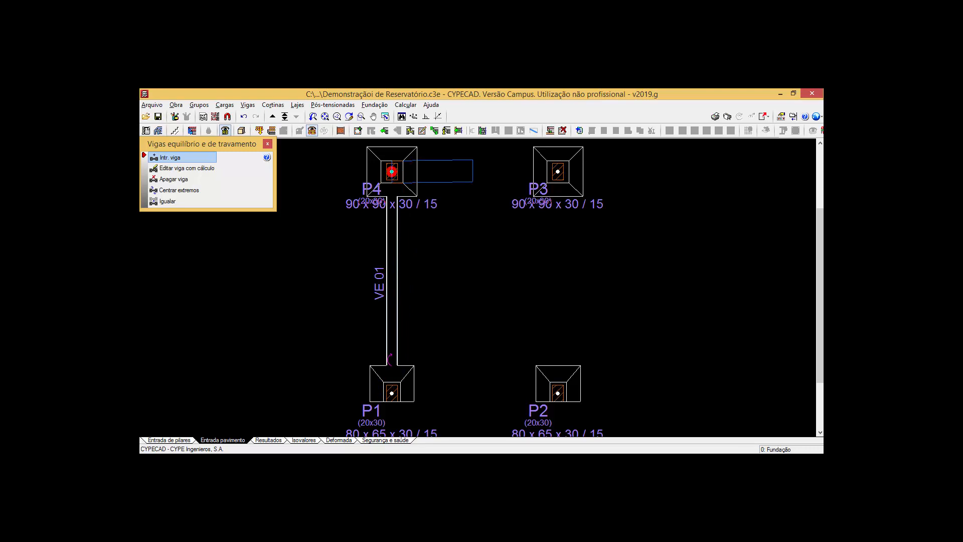
click(557, 172)
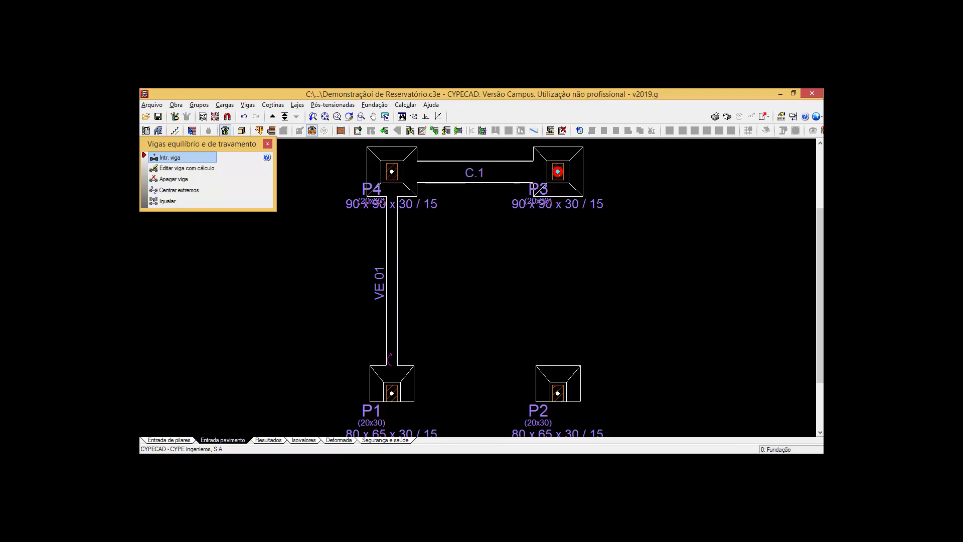
click(557, 172)
click(557, 393)
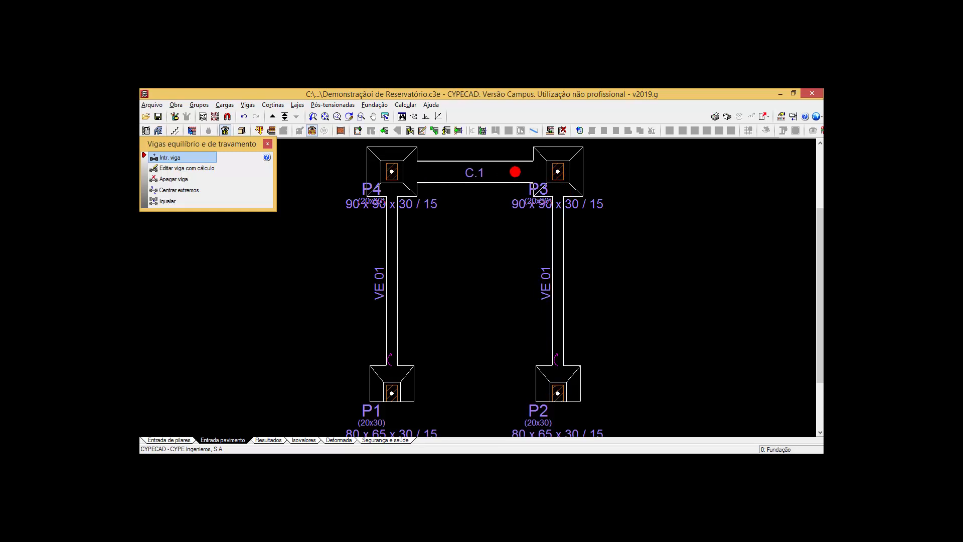
click(392, 393)
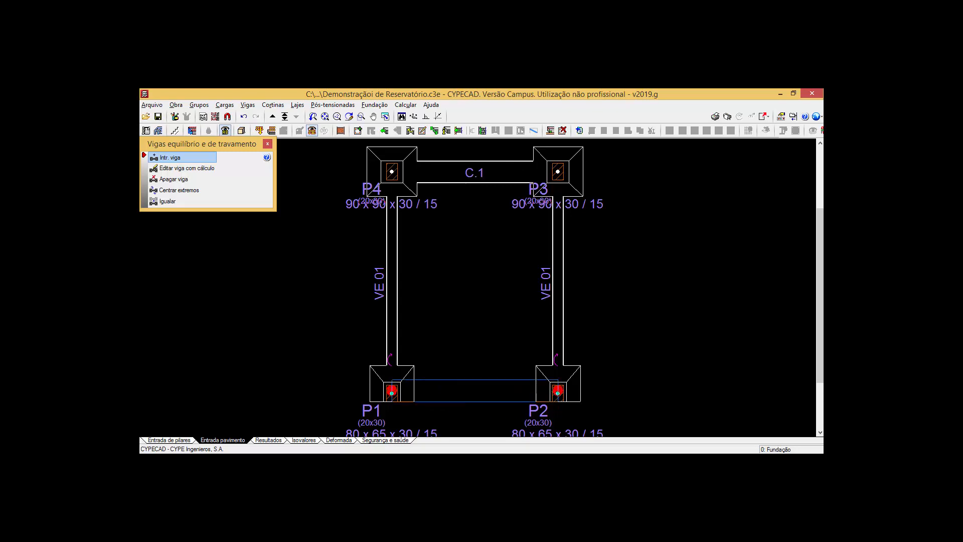
click(558, 393)
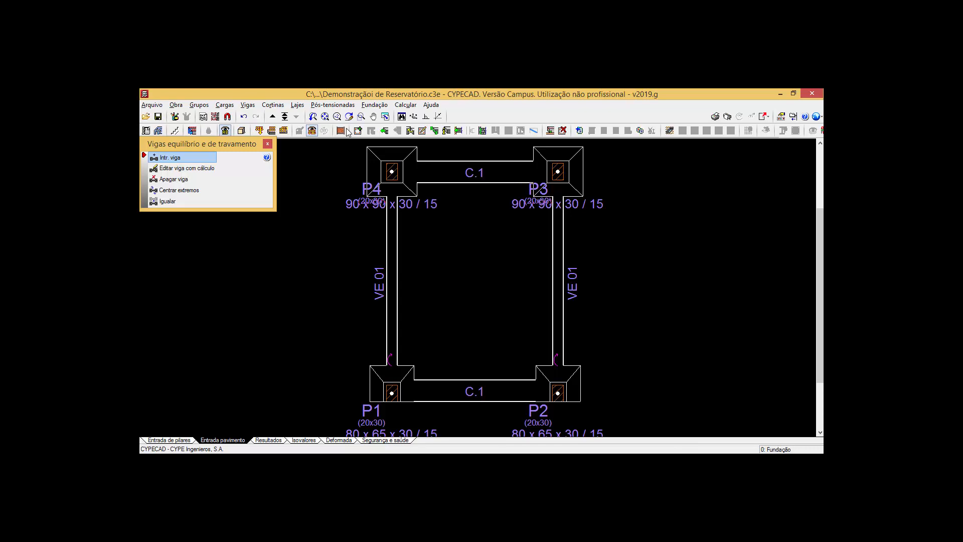
click(374, 105)
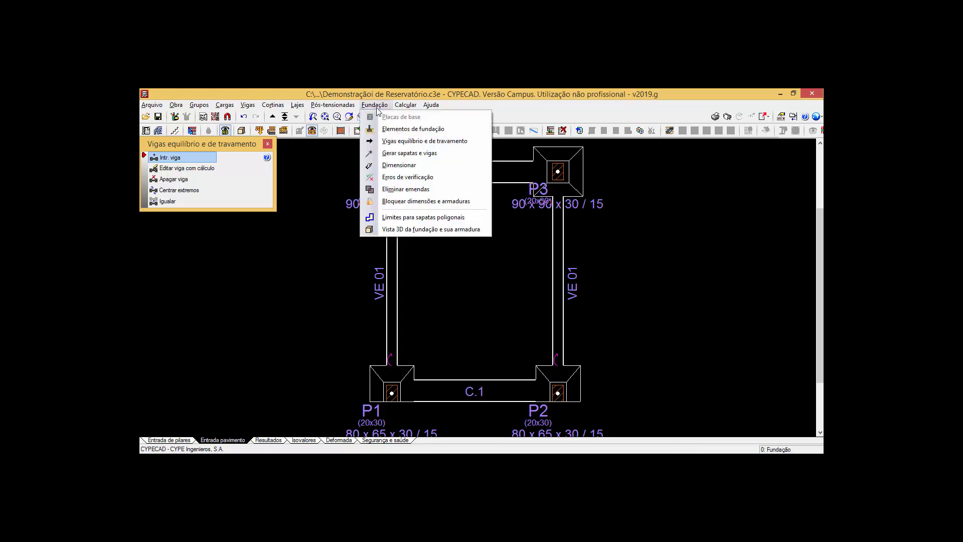
click(399, 165)
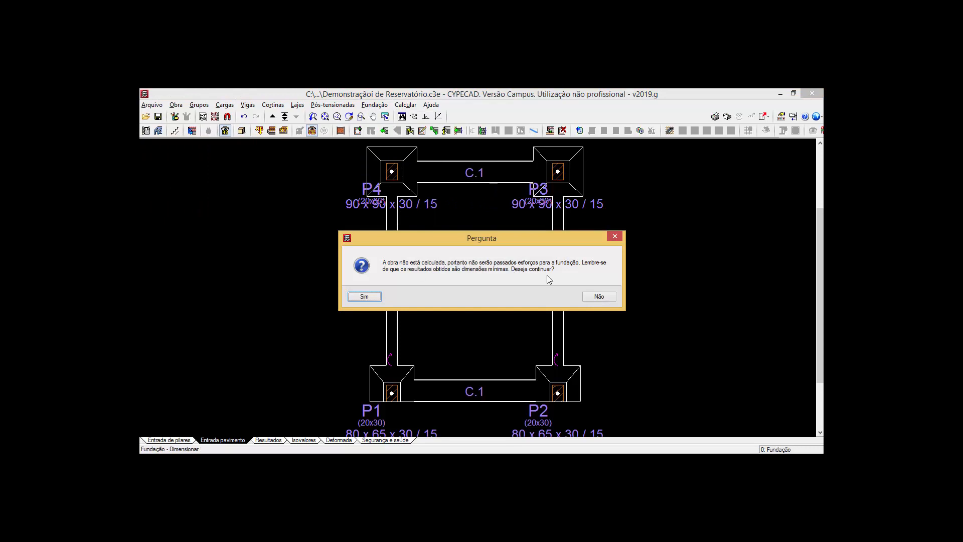
click(590, 295)
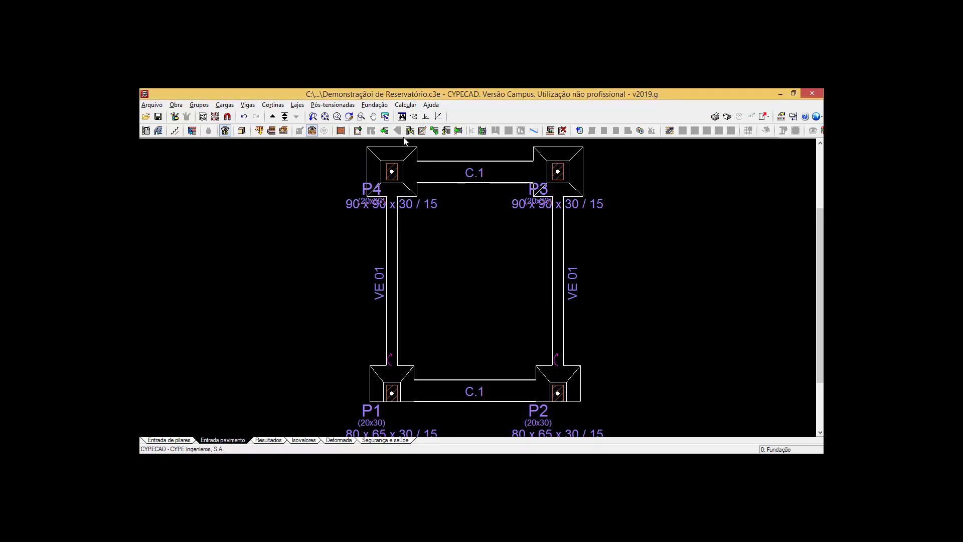
Calculate the structure without dimensioning the foundation and close the calculation error report.
click(405, 105)
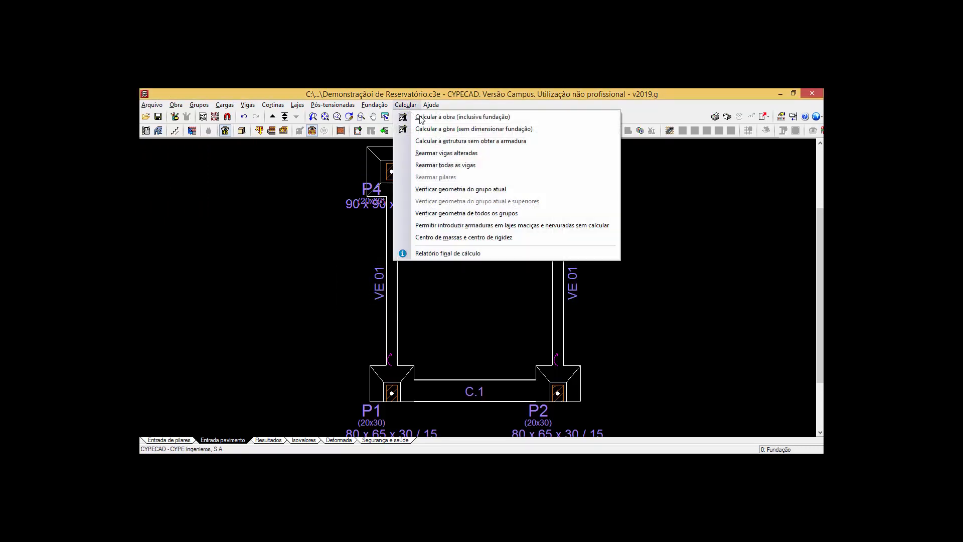
click(444, 130)
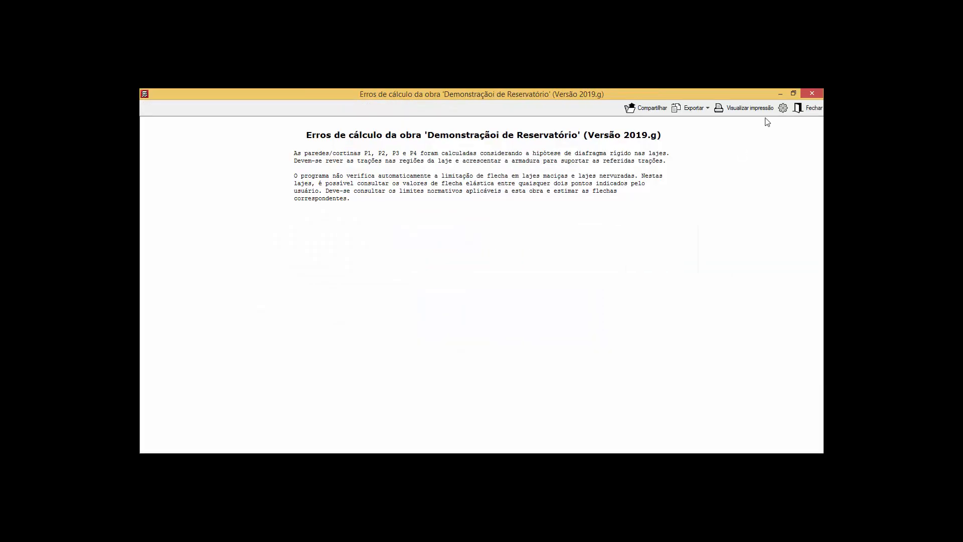
click(803, 108)
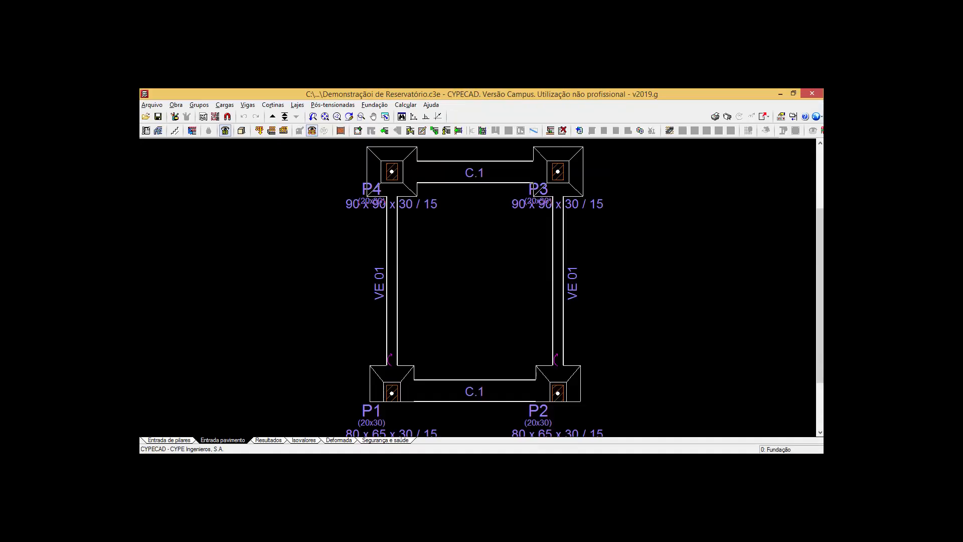
Dimension the foundation elements, tie beams and equilibrium beams at the Fundação level with iterative dimensioning (Dimensionamento iterativo).
click(375, 105)
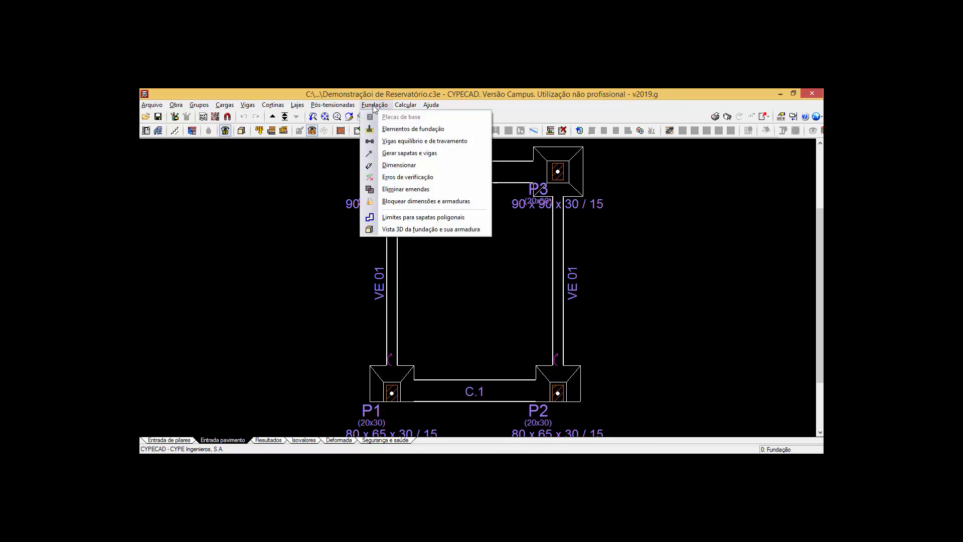
click(401, 165)
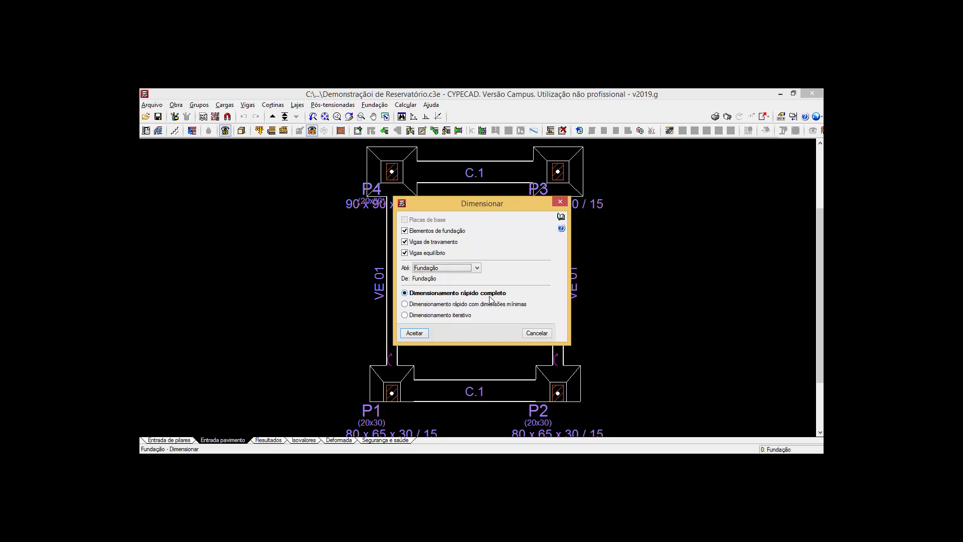
click(456, 305)
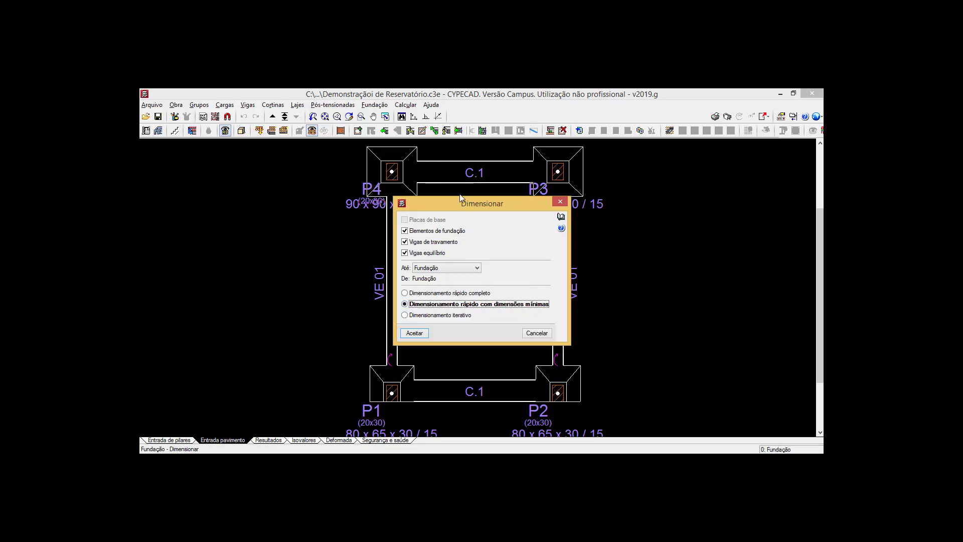
click(427, 316)
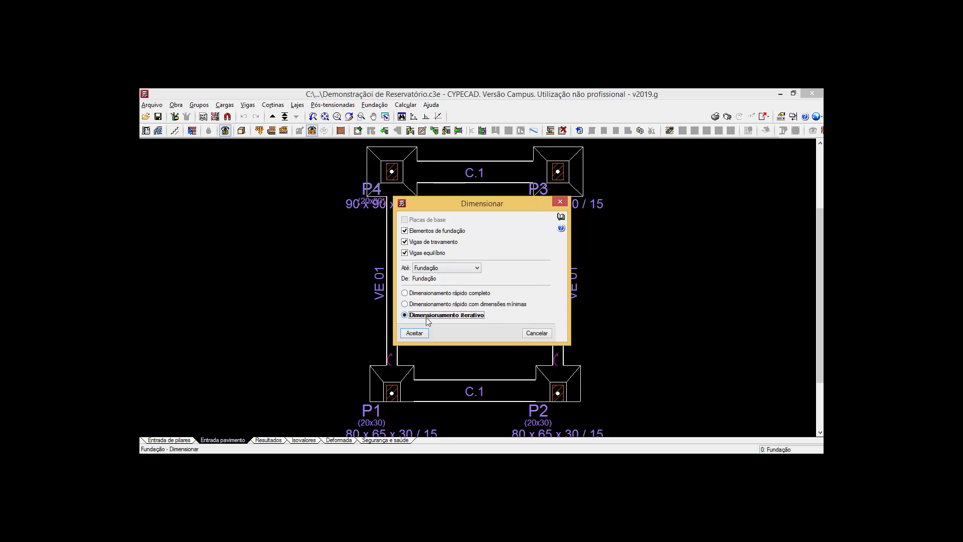
drag(480, 202, 664, 206)
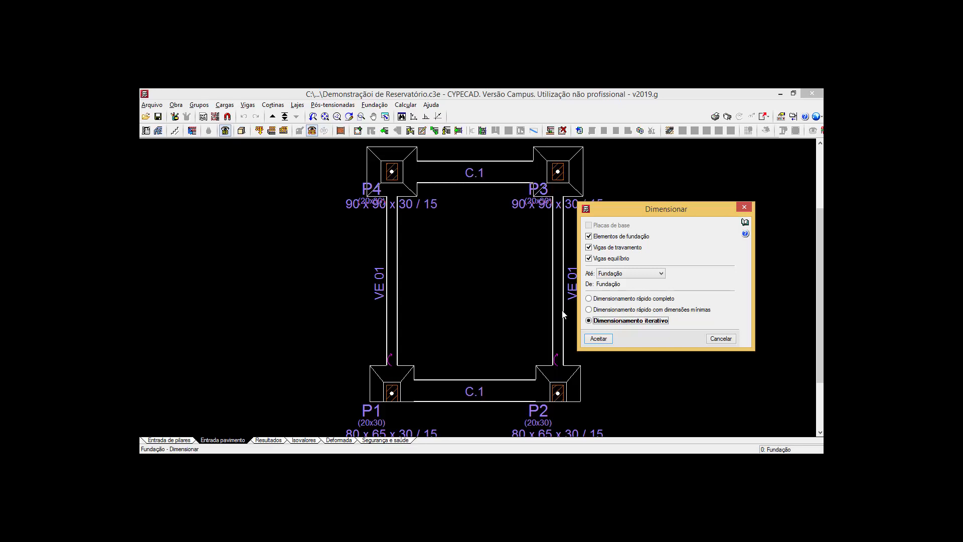
drag(639, 207, 657, 164)
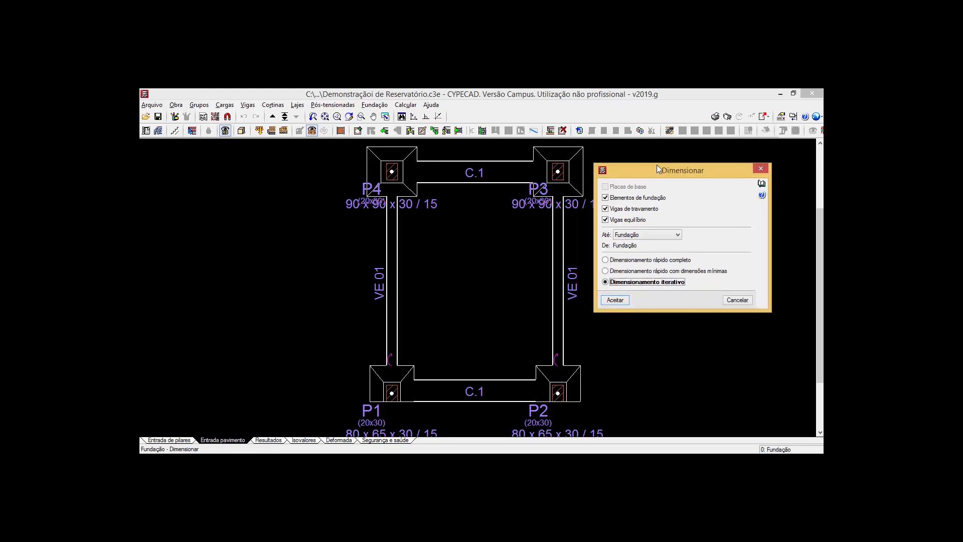
click(620, 297)
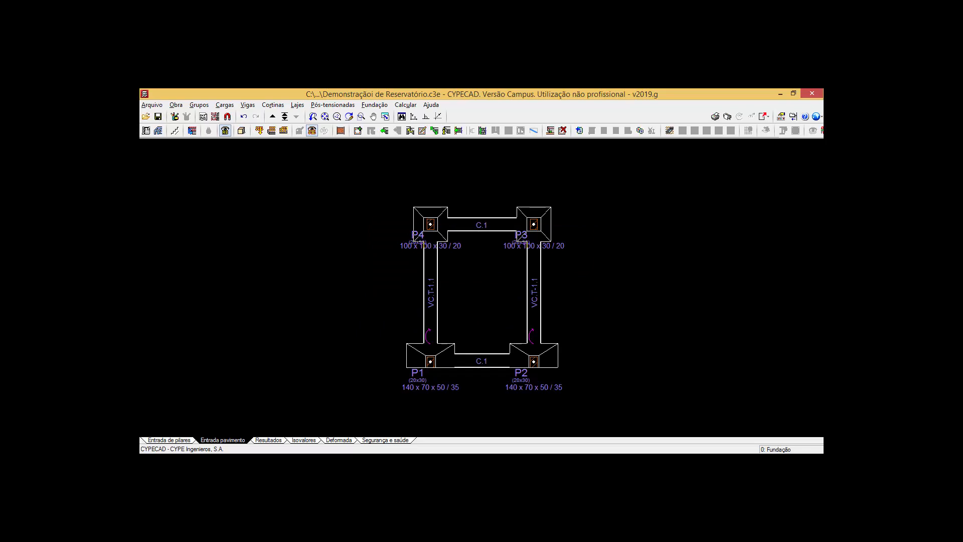
Review the dimensioned foundation plan and open the P1–P4 equilibrium beam for editing with calculation to view its detailing.
scroll(447, 278, up, 3)
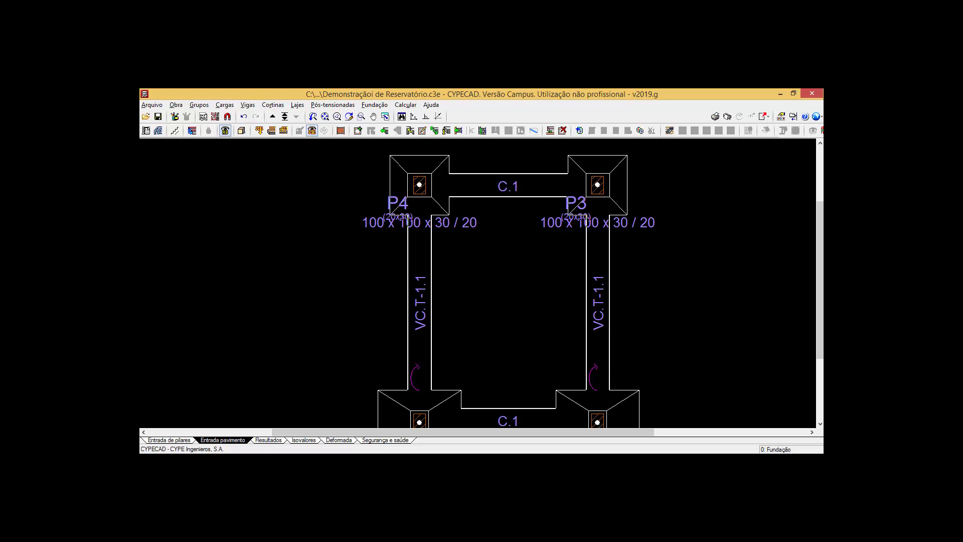
middle_drag(413, 364, 411, 328)
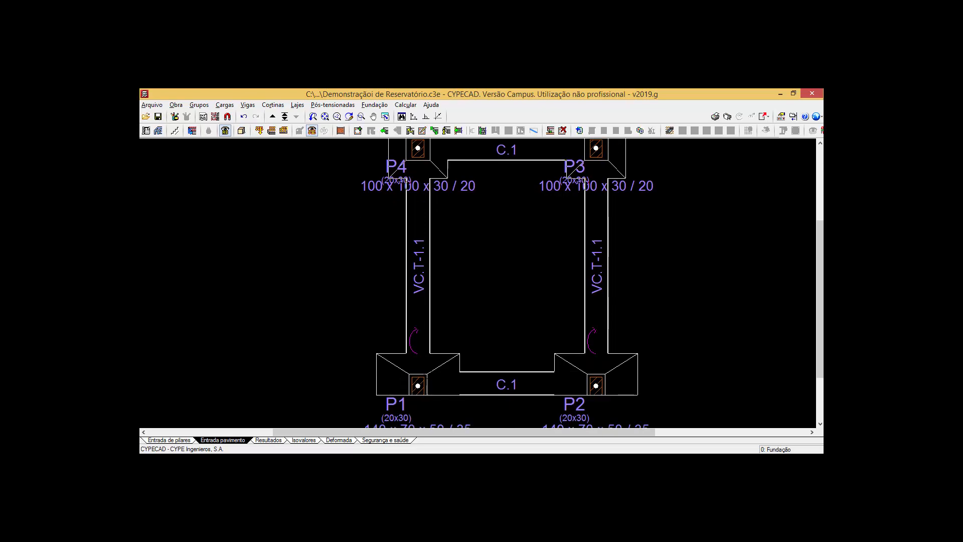
scroll(428, 330, down, 2)
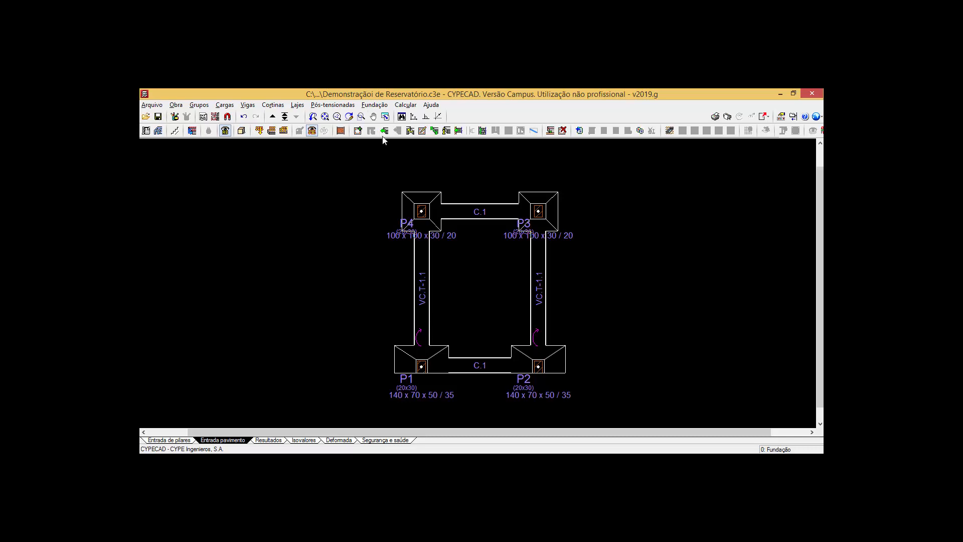
click(376, 106)
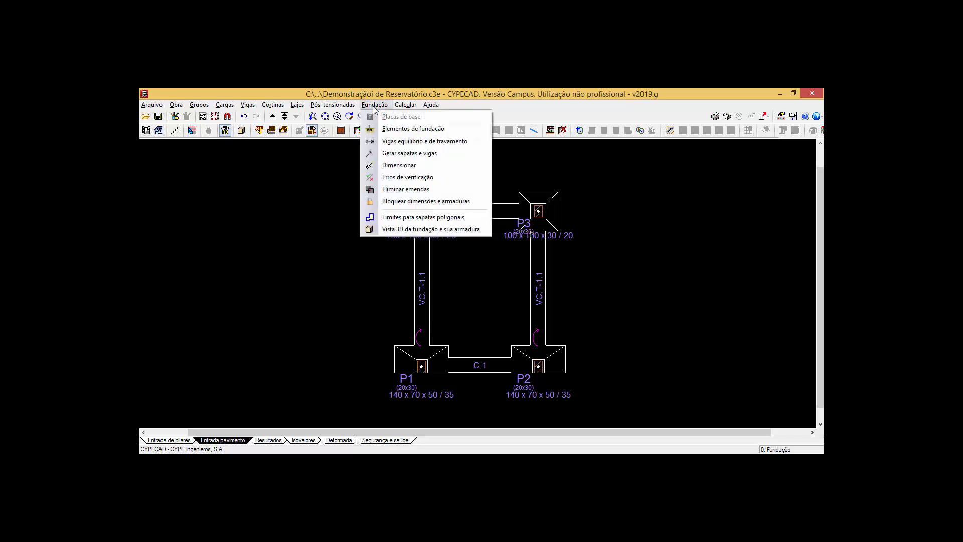
click(397, 142)
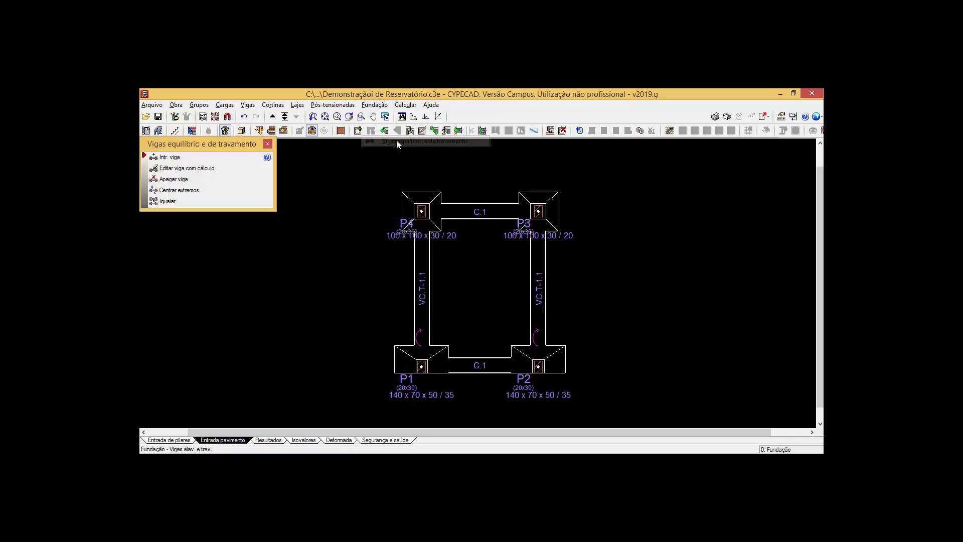
click(196, 169)
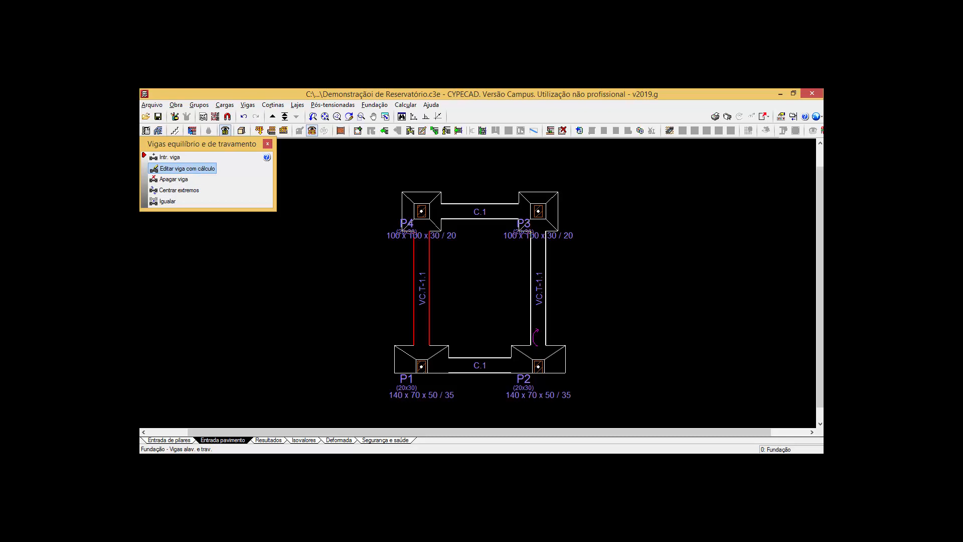
click(426, 321)
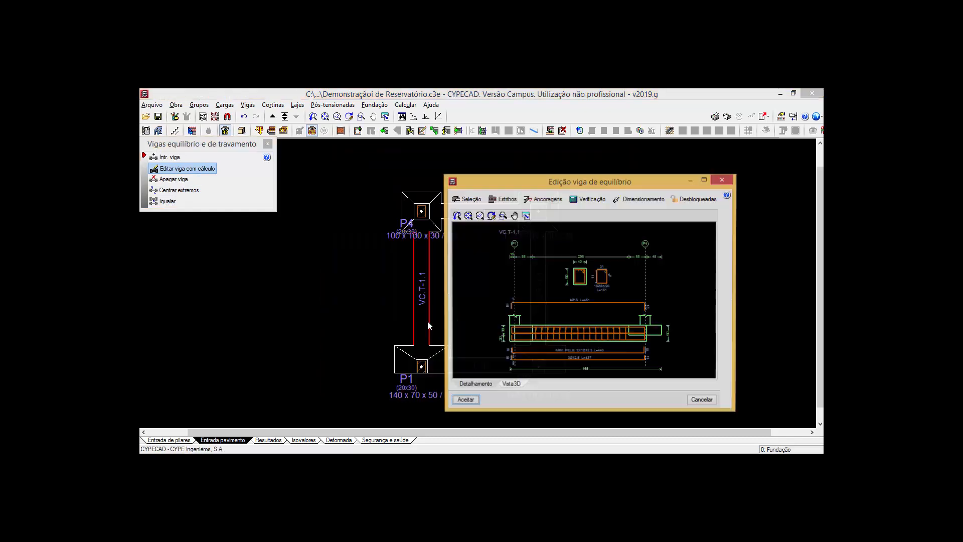
drag(613, 181, 470, 144)
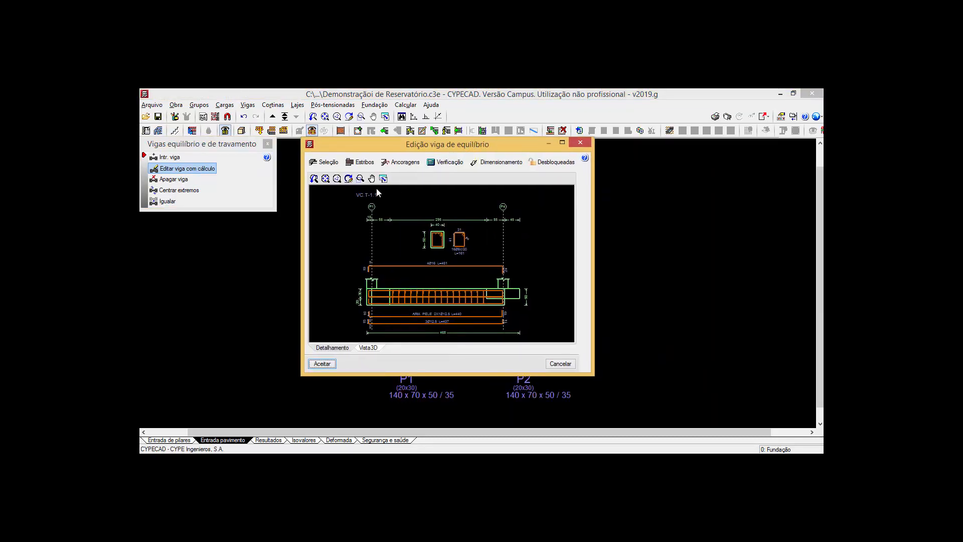
Try section VE 02 from the equilibrium beam library on the P1–P4 beam.
click(334, 163)
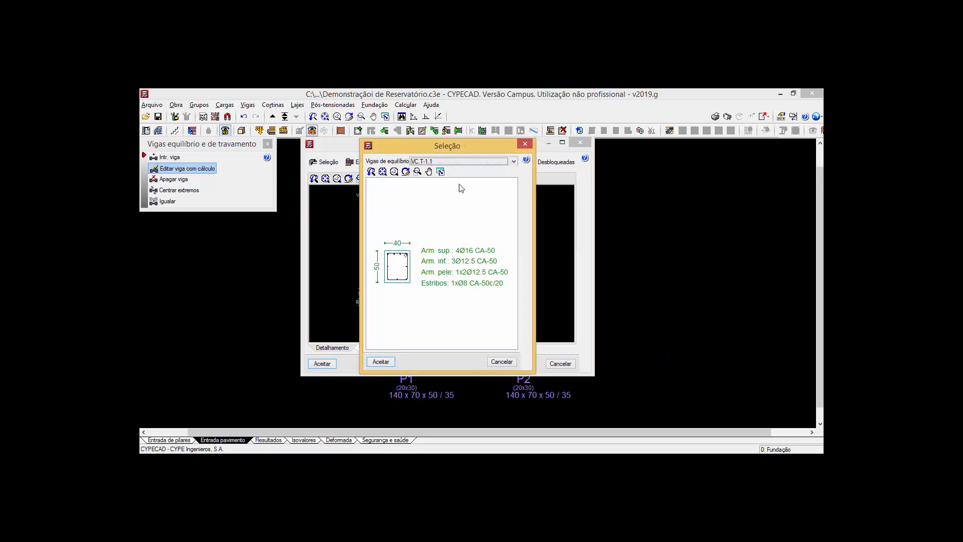
click(471, 164)
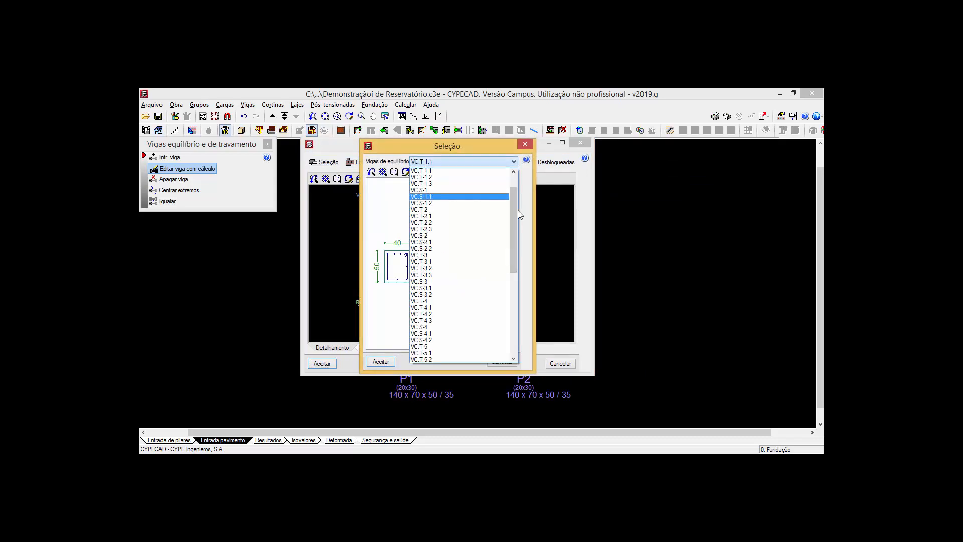
scroll(511, 201, up, 1)
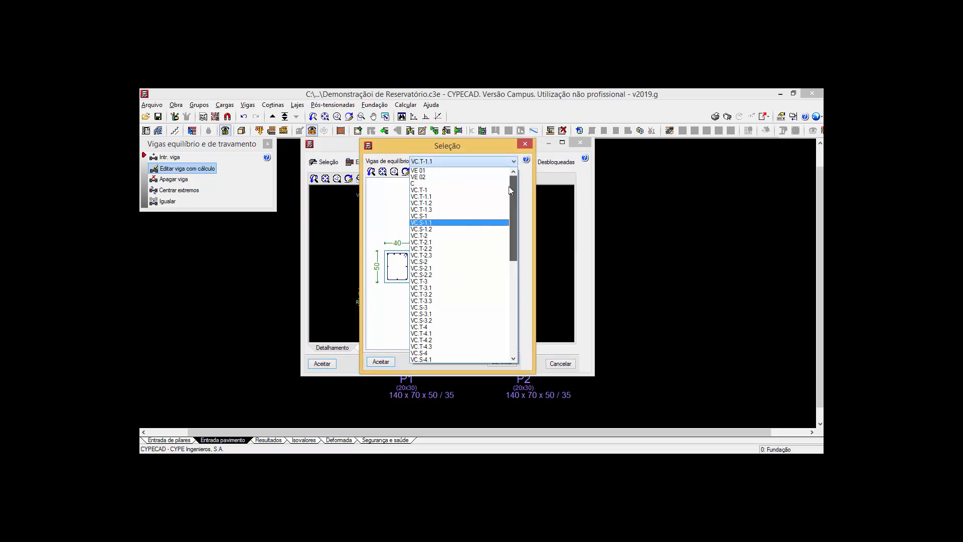
click(422, 177)
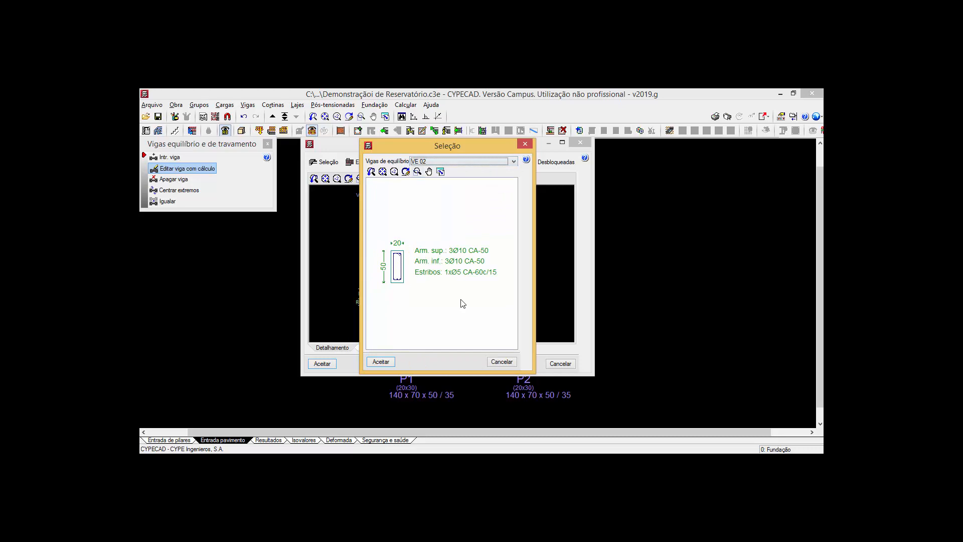
click(384, 361)
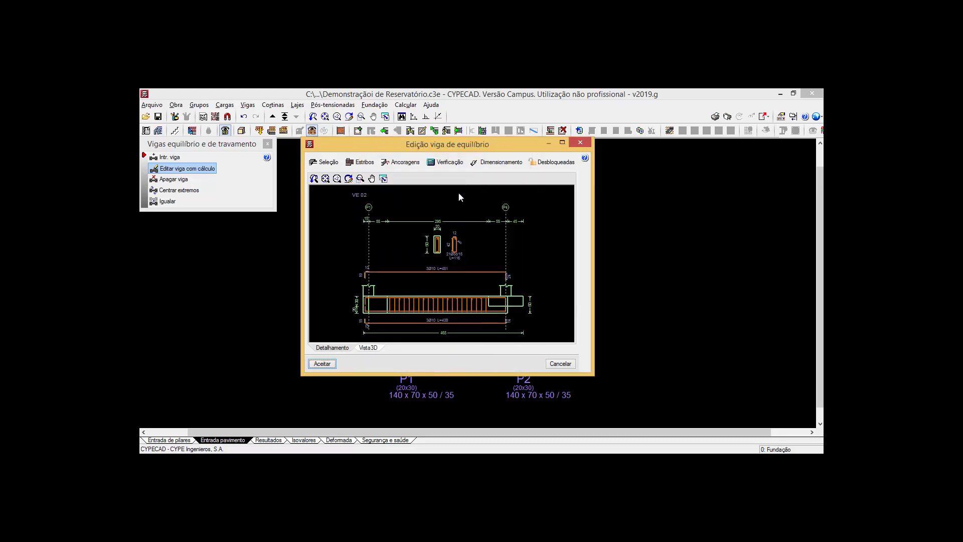
Check section VE 02 on the P1–P4 beam in the complete verification report, then discard the beam edit.
click(501, 161)
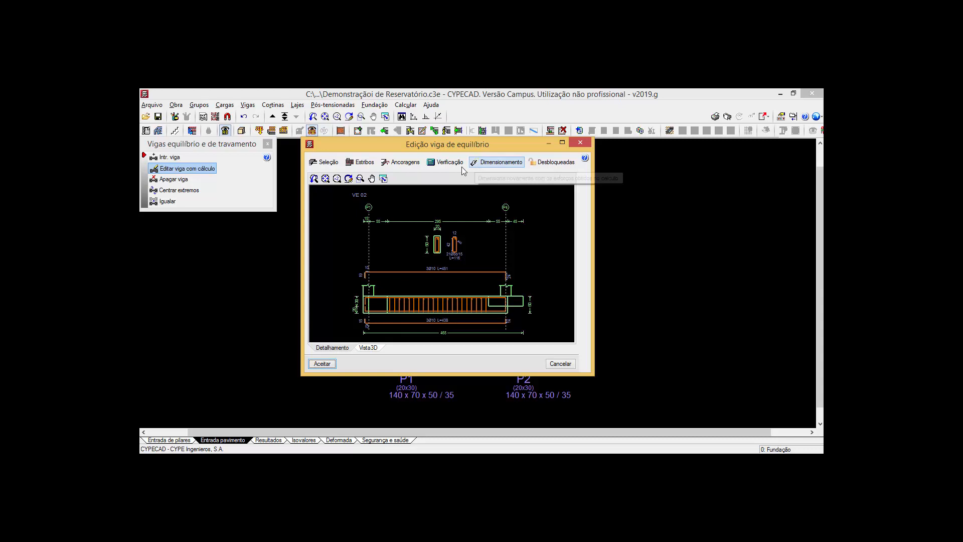
click(496, 162)
key(Return)
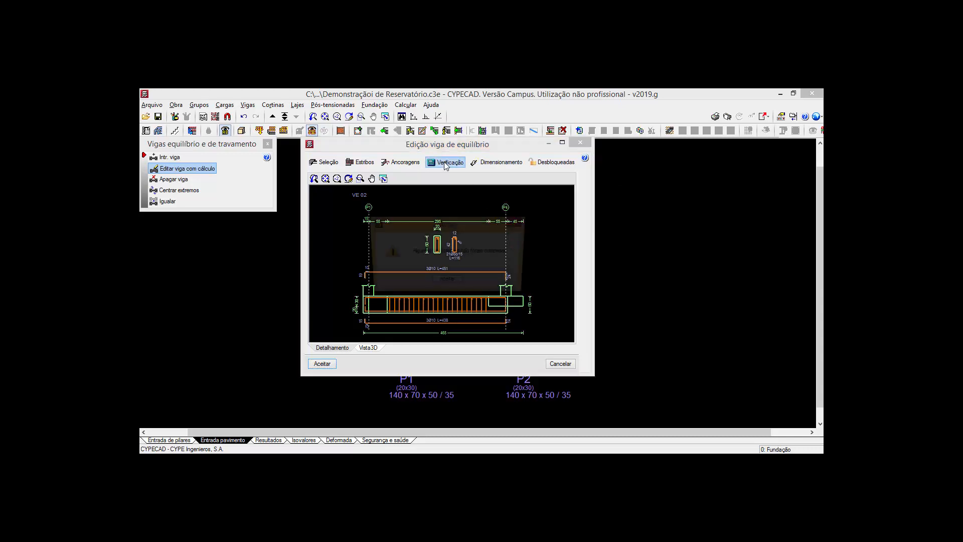
click(451, 283)
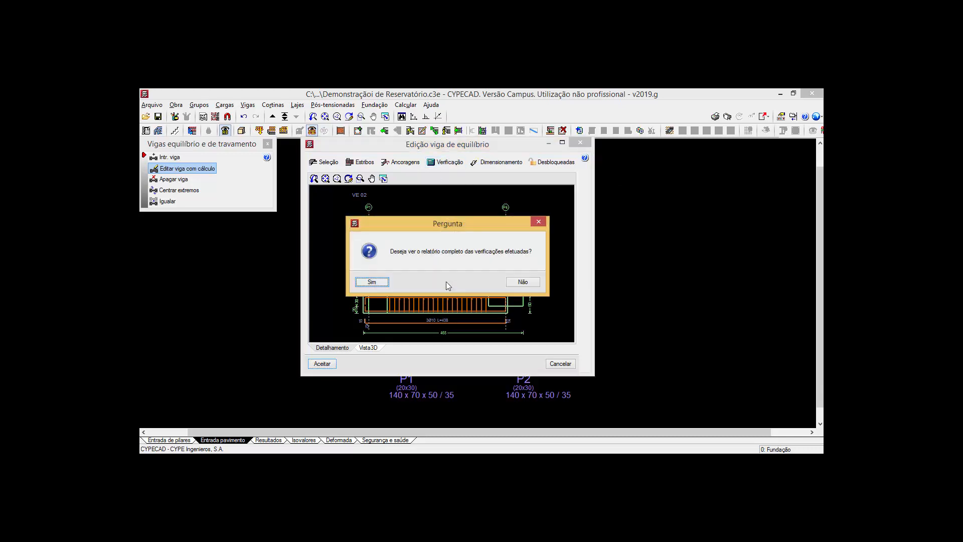
click(371, 281)
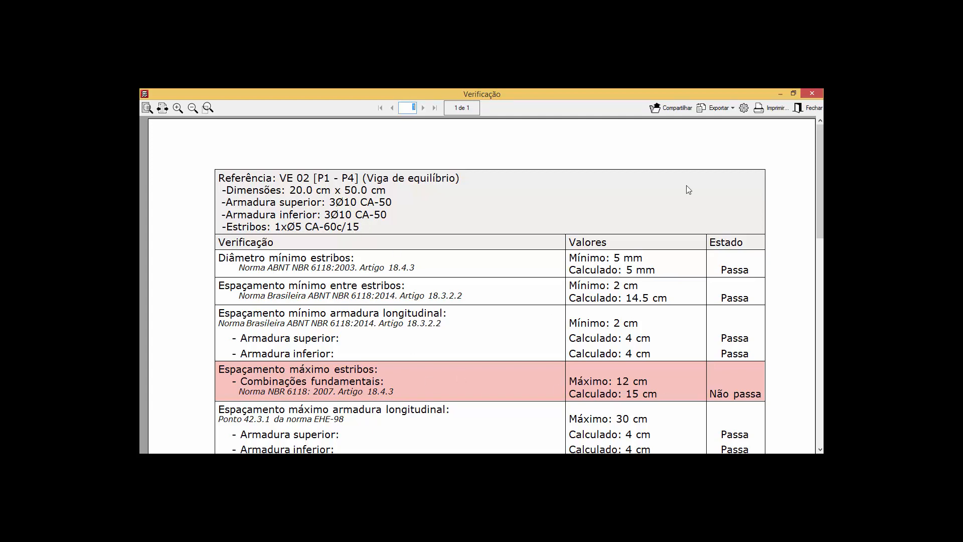
drag(819, 181, 820, 317)
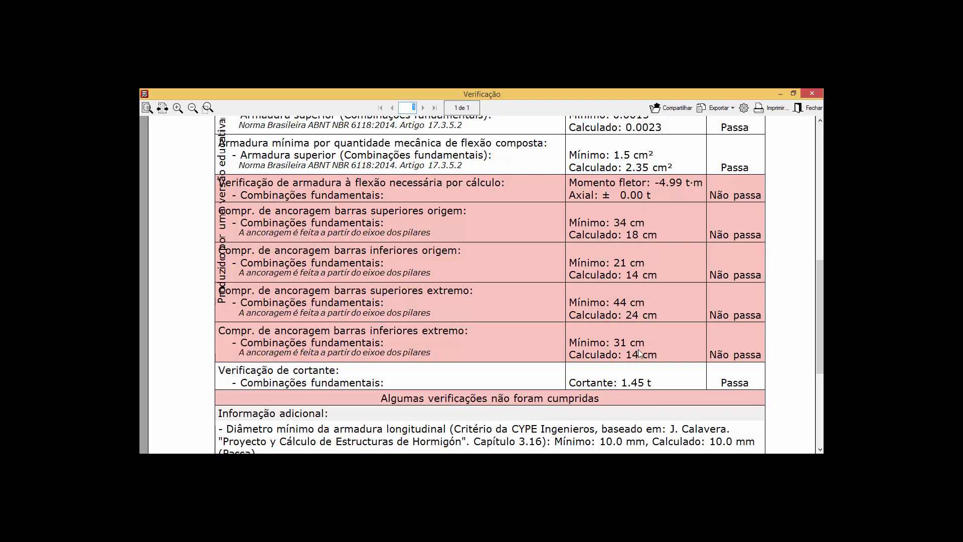
scroll(639, 224, up, 3)
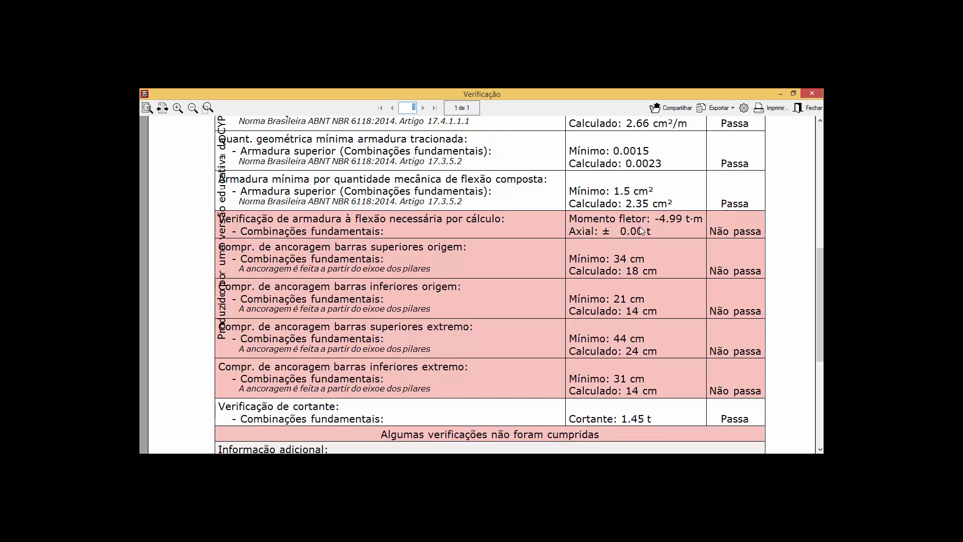
scroll(663, 225, up, 4)
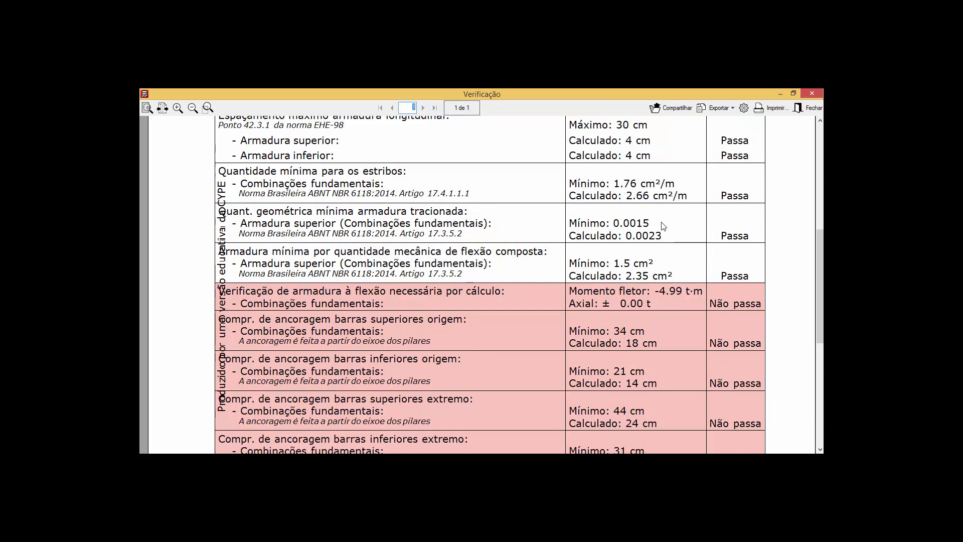
click(808, 107)
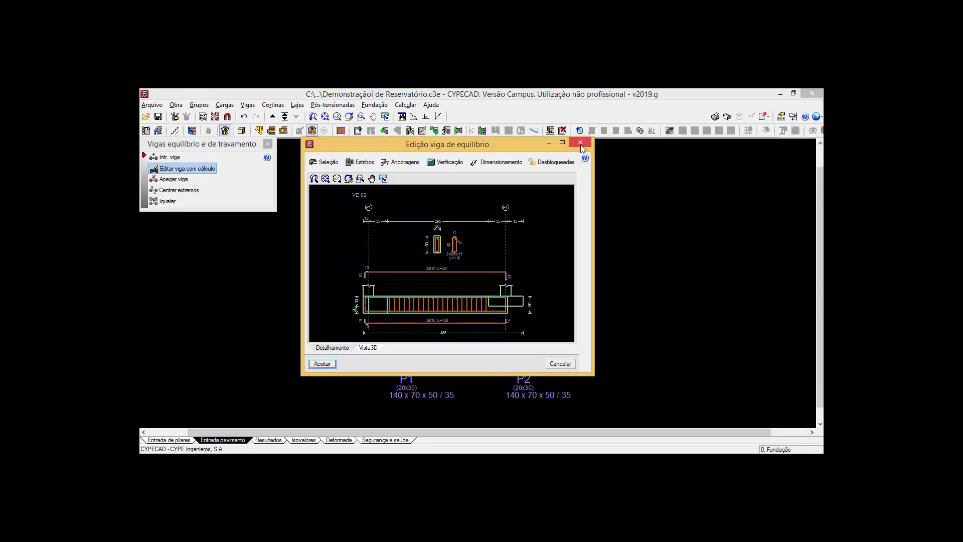
click(581, 143)
Open the CMAP library table of equilibrium beams for editing from the project's foundation bar steel settings and review section VE 02.
click(176, 105)
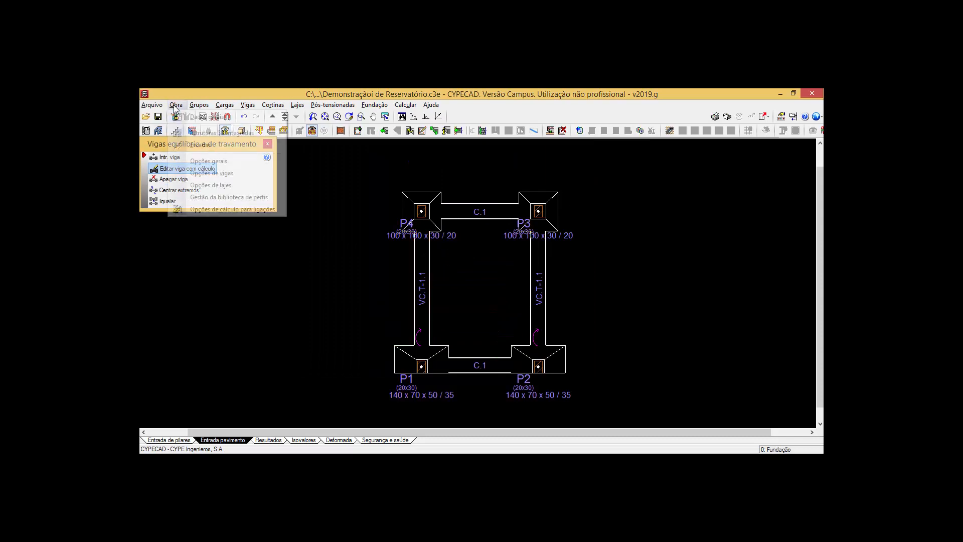
click(191, 118)
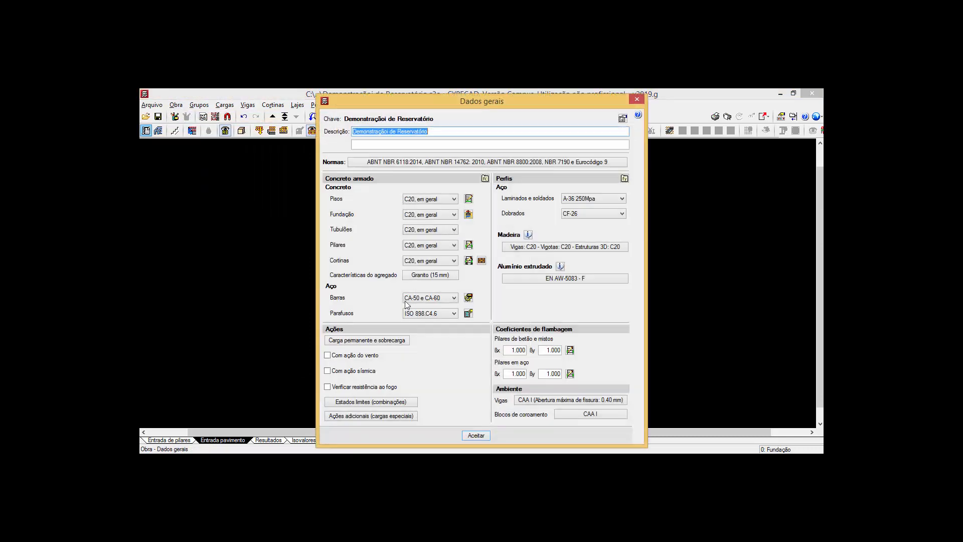
click(469, 298)
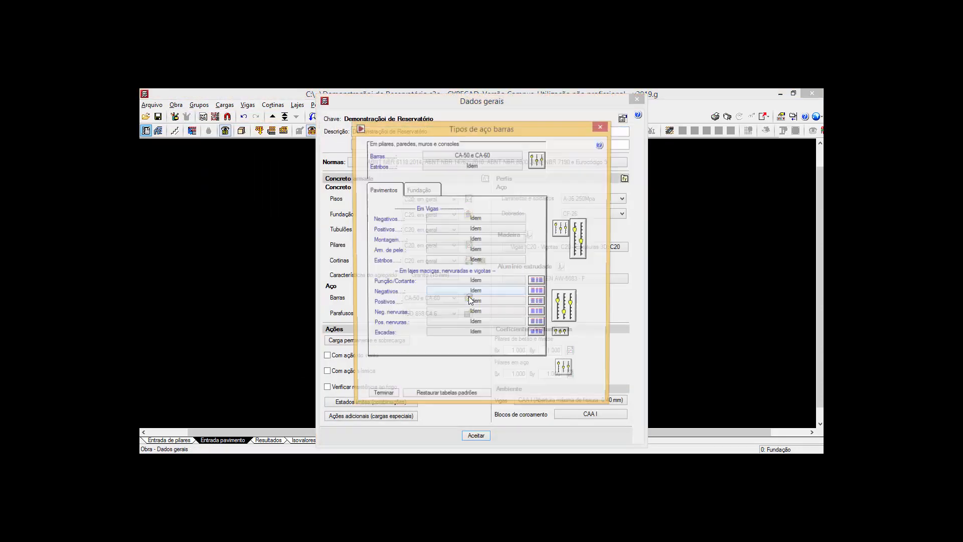
click(419, 190)
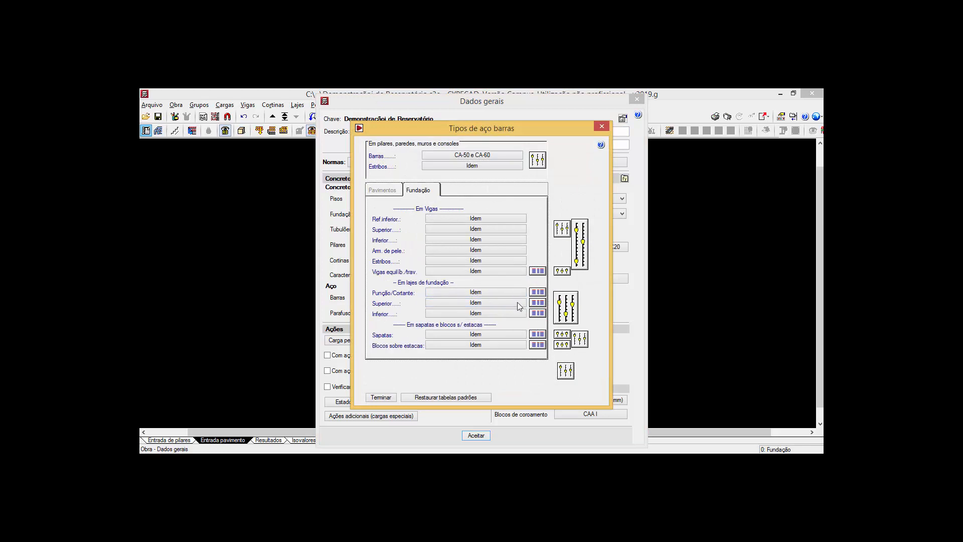
click(537, 272)
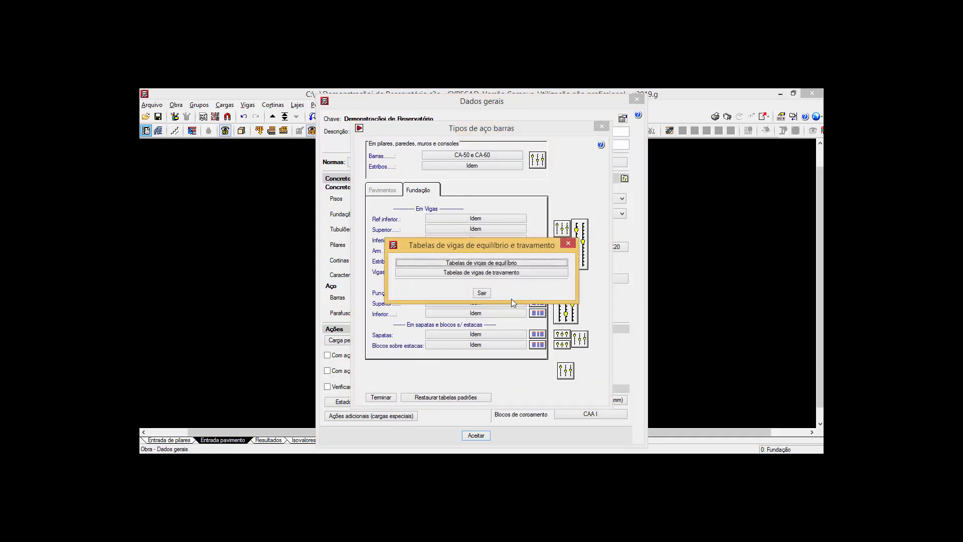
click(502, 264)
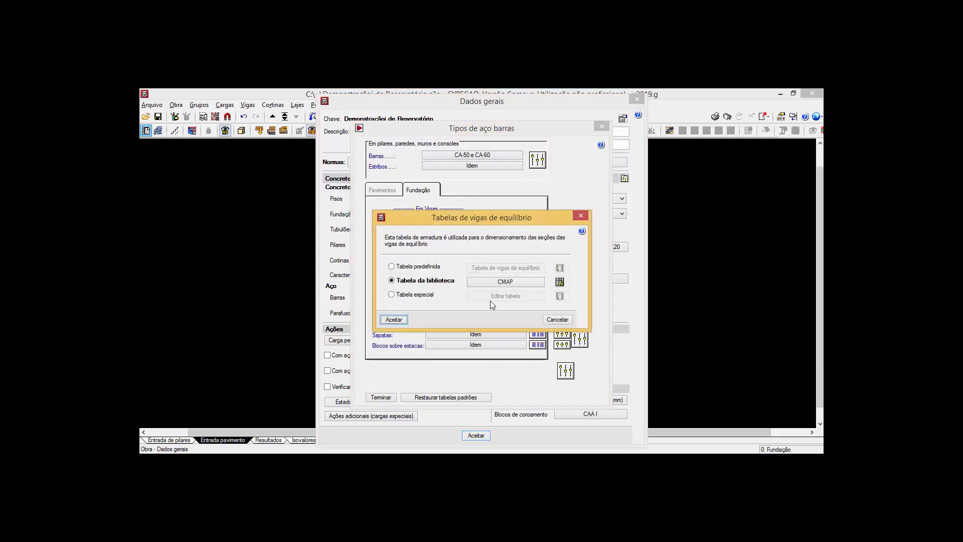
click(560, 282)
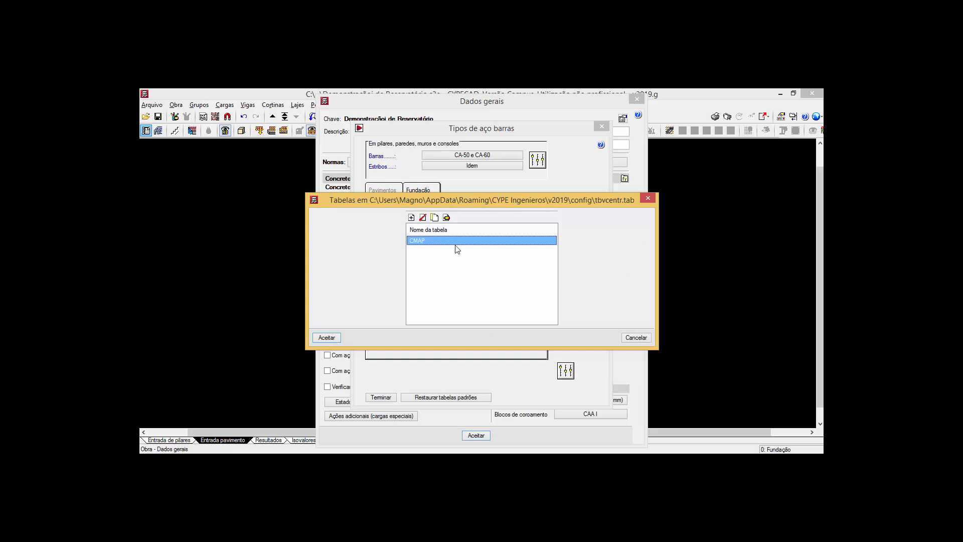
click(446, 217)
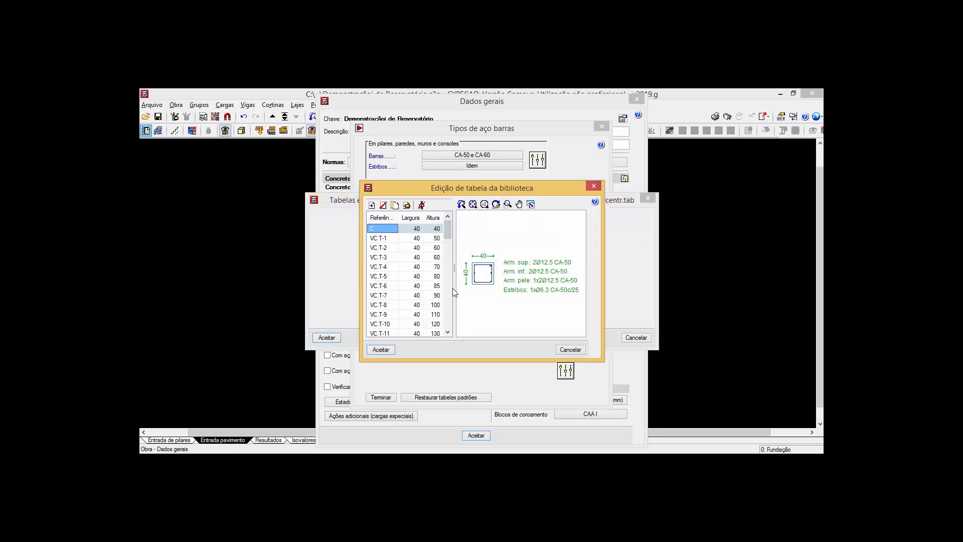
drag(447, 229, 454, 343)
click(374, 327)
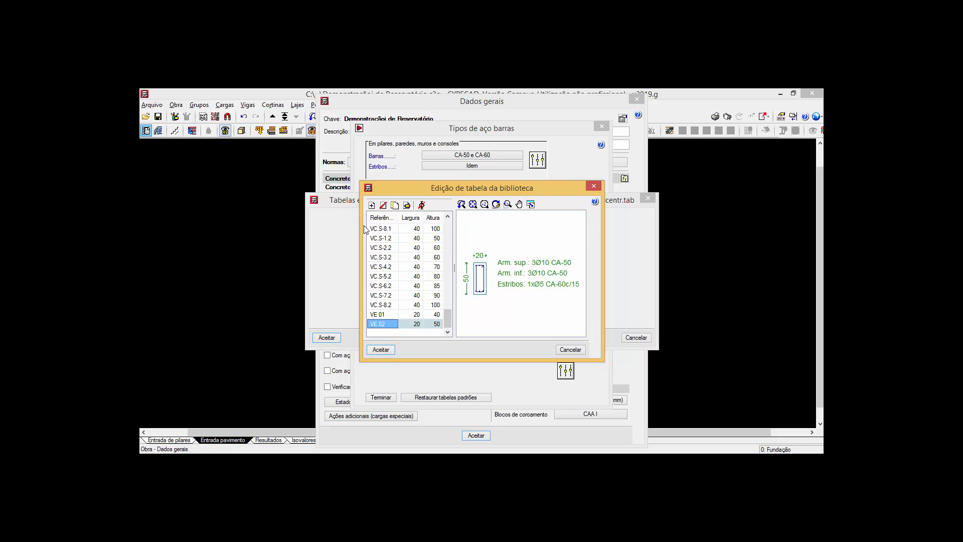
Add a new section VE 03 to the CMAP table with a width of 25 and a height of 50.
click(371, 205)
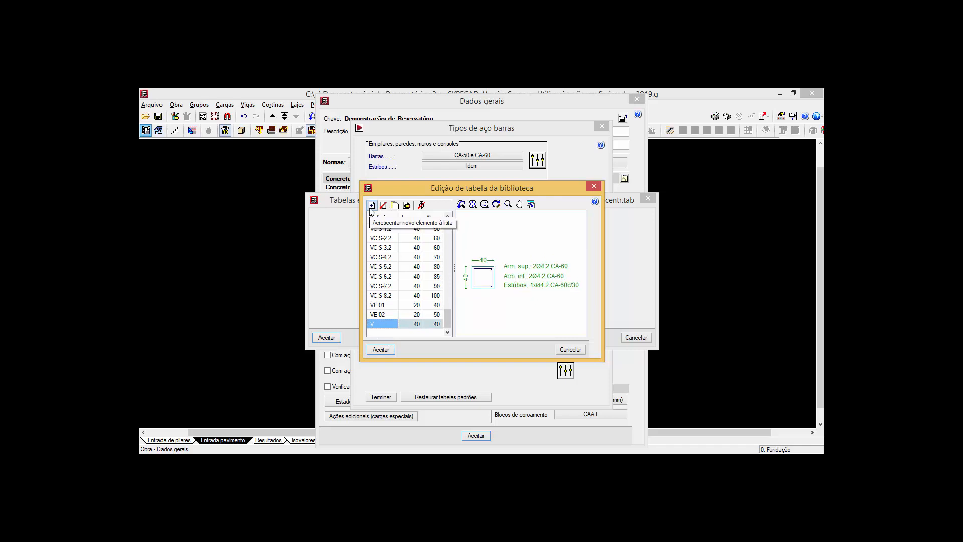
text(VE 03)
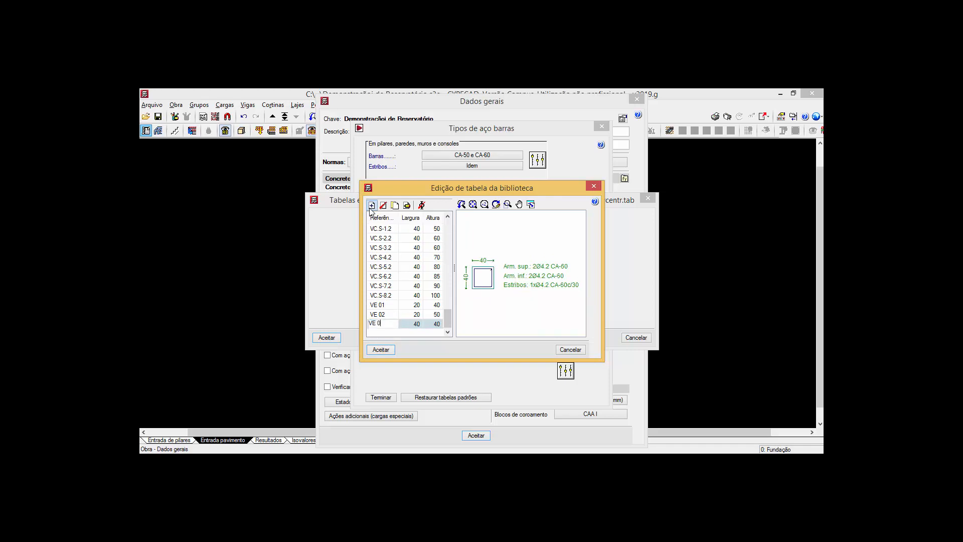
click(417, 324)
text(25)
key(Tab)
text(5)
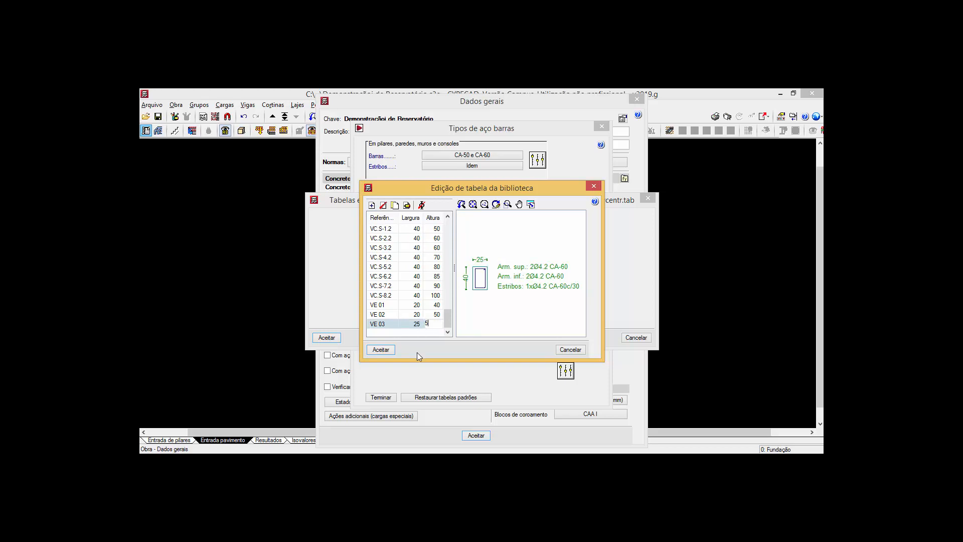
text(0)
Set both the upper and lower longitudinal reinforcement of section VE 03 to 4 bars of Ø16.
click(408, 206)
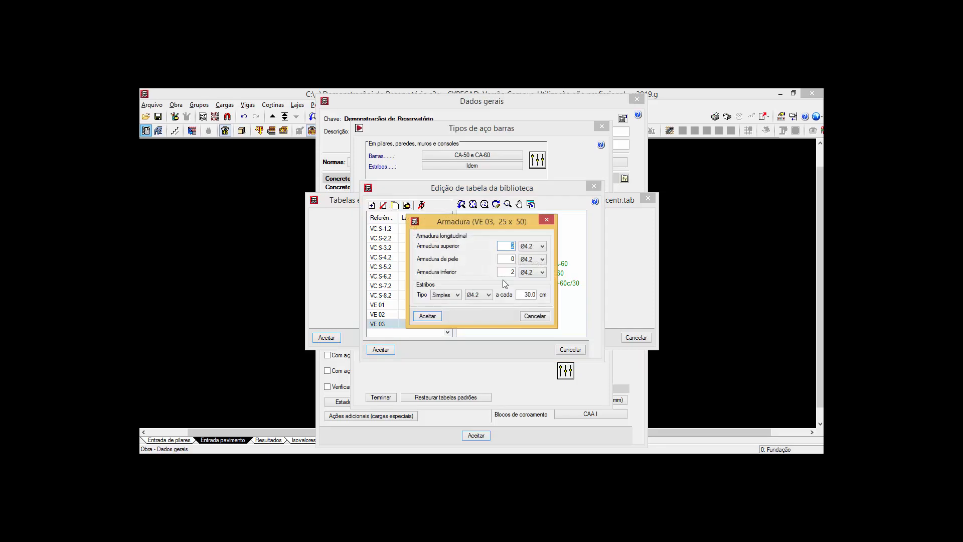
text(4)
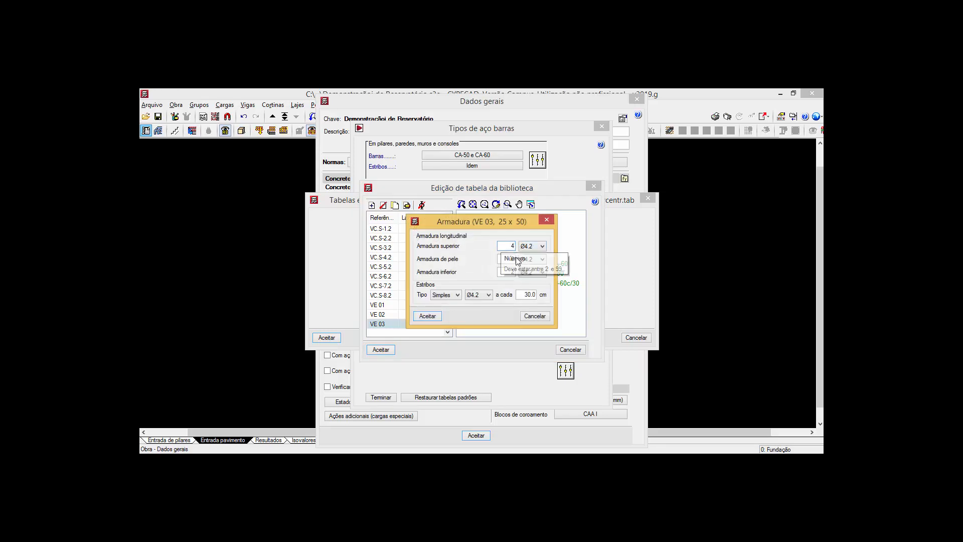
click(534, 246)
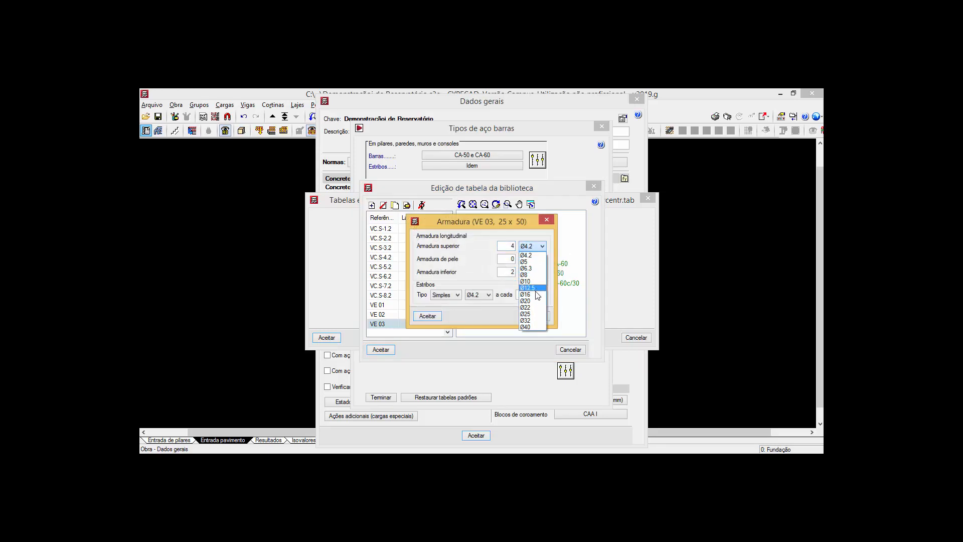
click(536, 295)
double_click(510, 272)
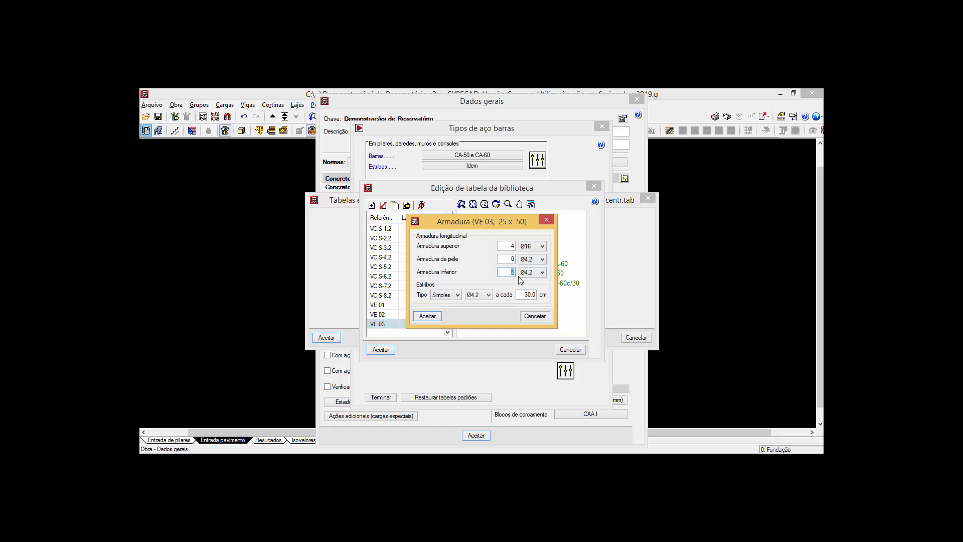
text(4)
click(531, 272)
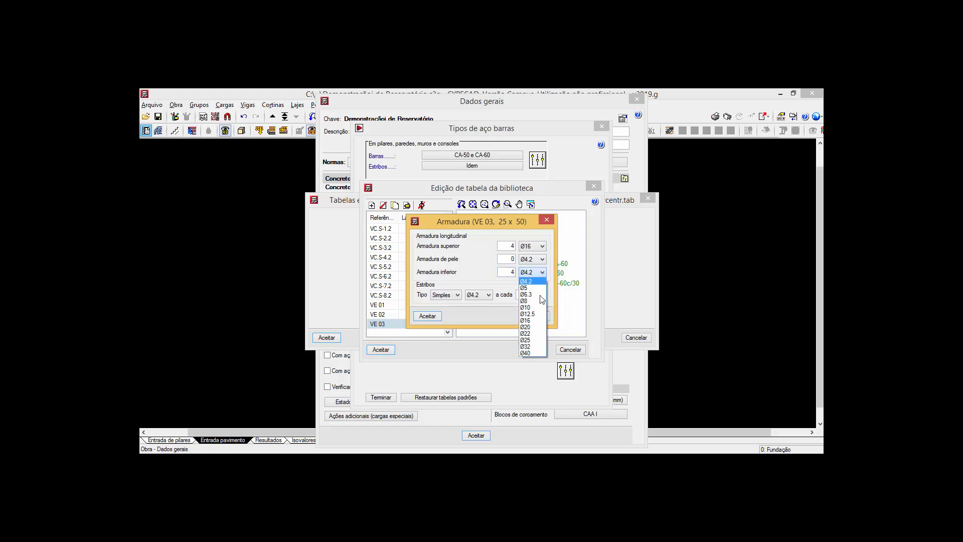
click(532, 321)
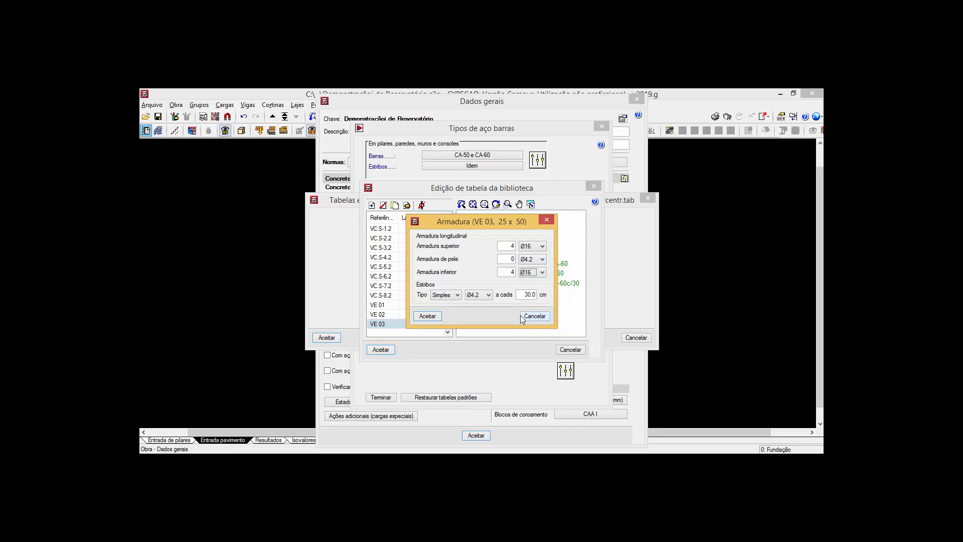
Set the stirrups of section VE 03 to Ø6.3 at 15 cm spacing and accept the reinforcement.
click(484, 294)
click(480, 323)
drag(526, 296, 549, 296)
text(15)
click(422, 318)
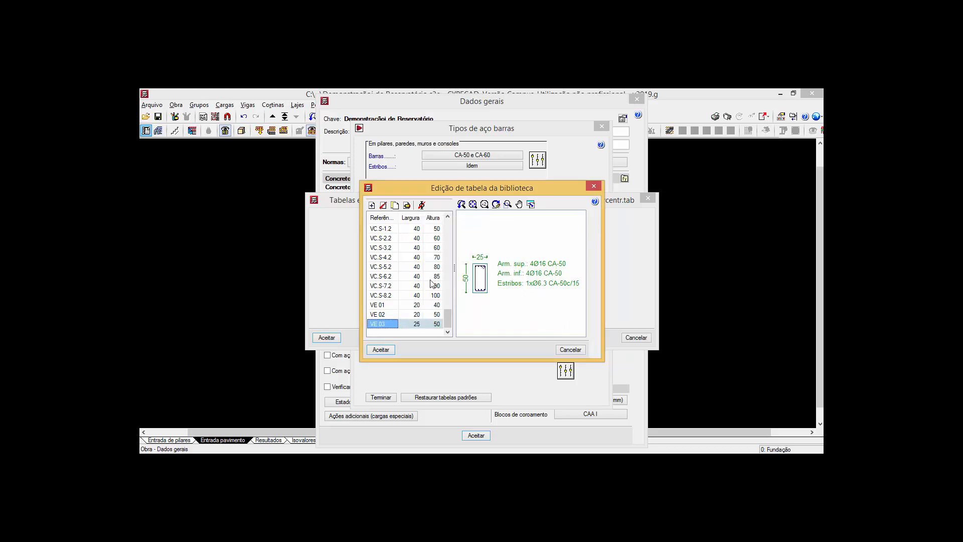
Accept the edited CMAP table, the bar steel settings and the general data to return to the foundation plan.
click(380, 350)
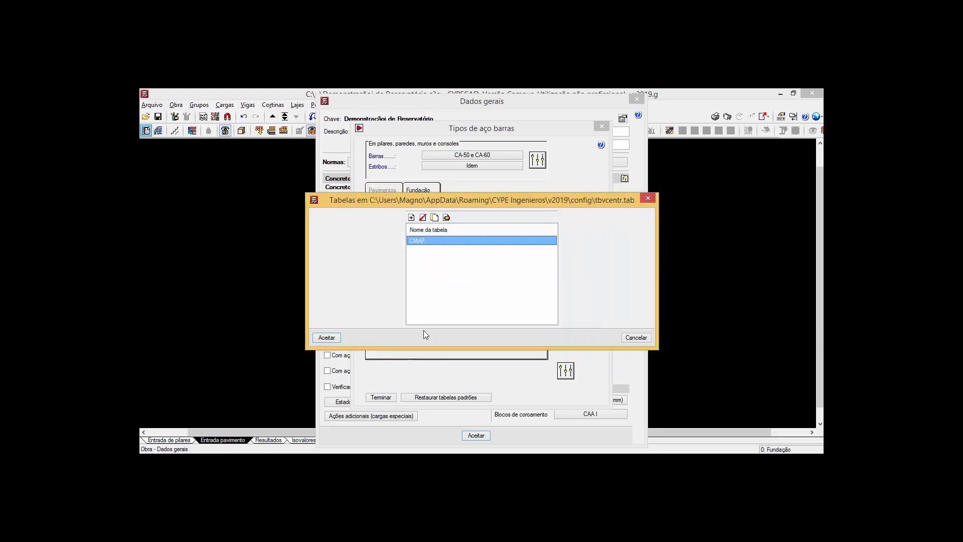
click(335, 339)
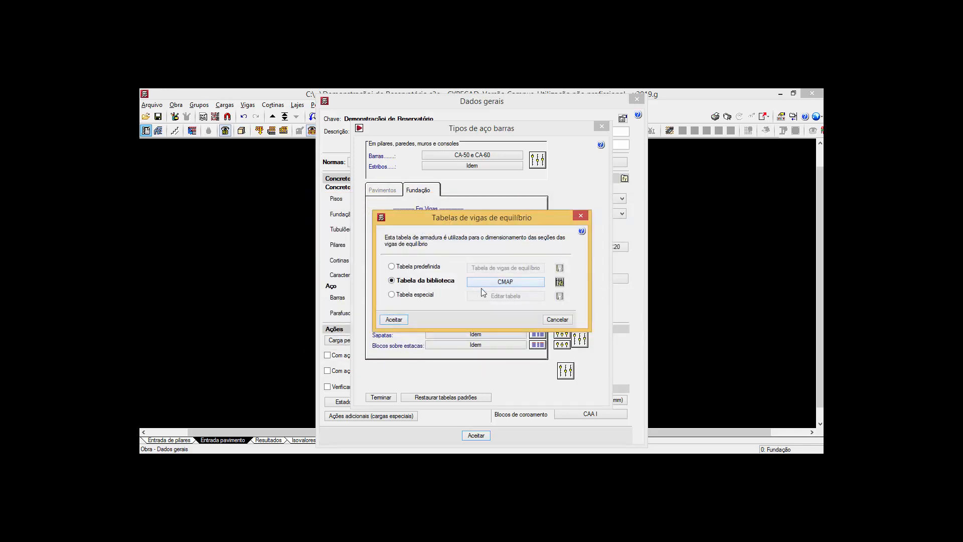
click(395, 321)
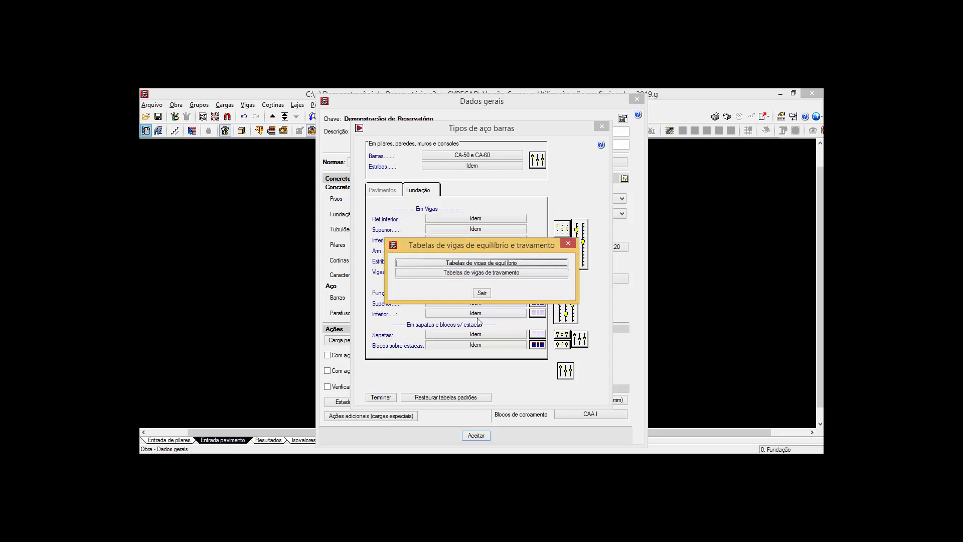
click(481, 293)
click(381, 397)
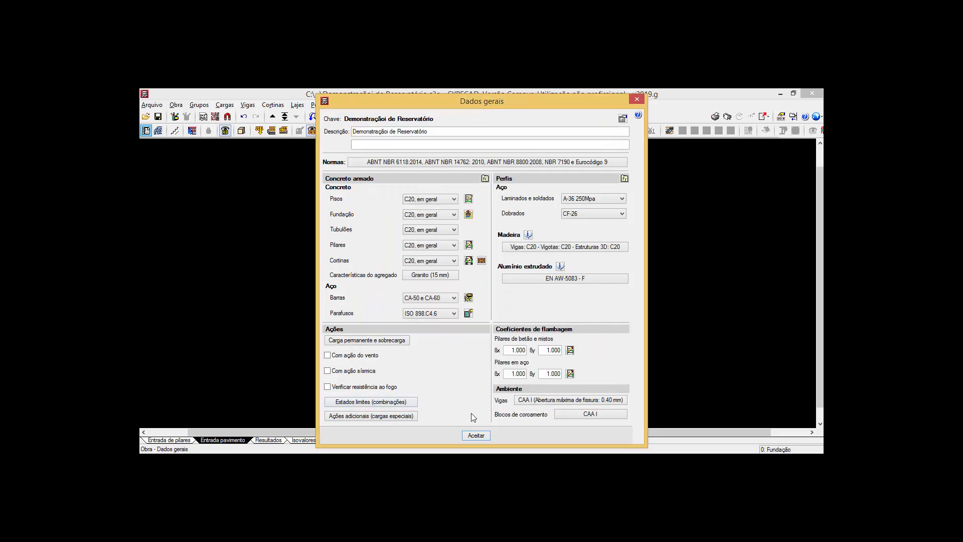
click(483, 437)
click(485, 300)
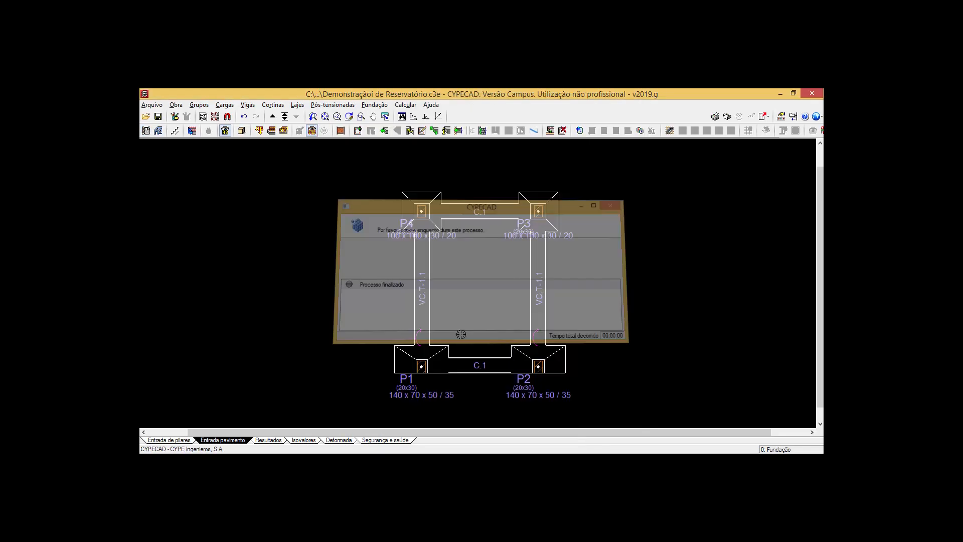
Redimension the foundation elements, tie beams and equilibrium beams at the Fundação level with iterative dimensioning (Dimensionamento iterativo).
click(375, 105)
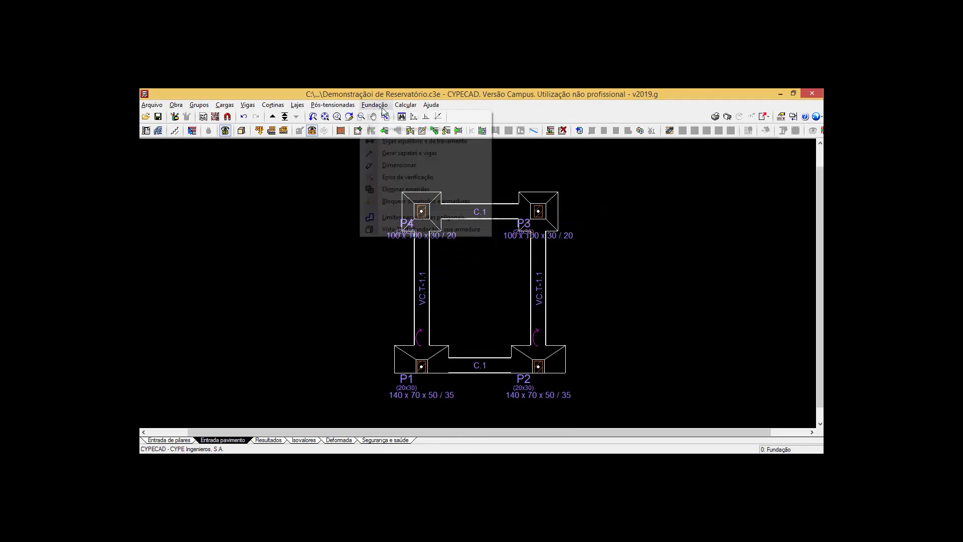
click(409, 165)
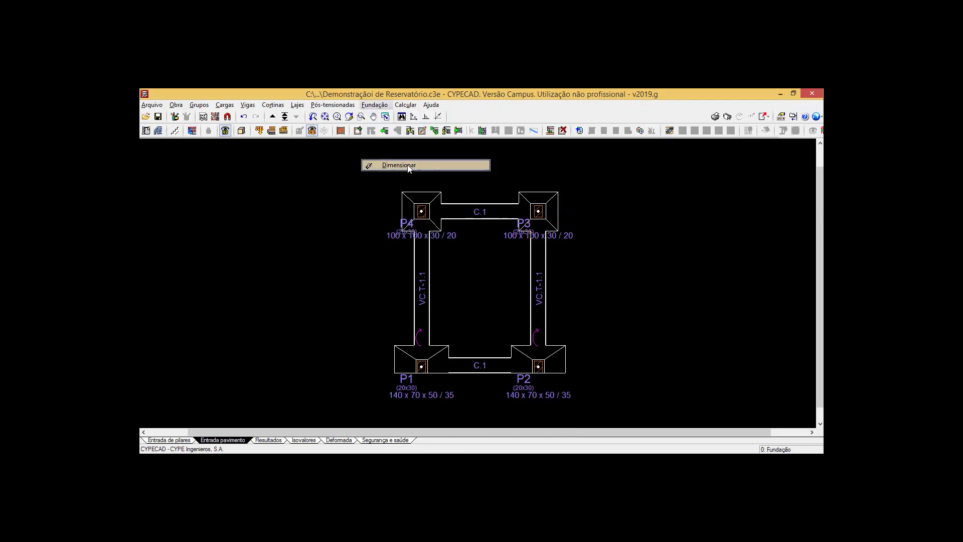
click(412, 315)
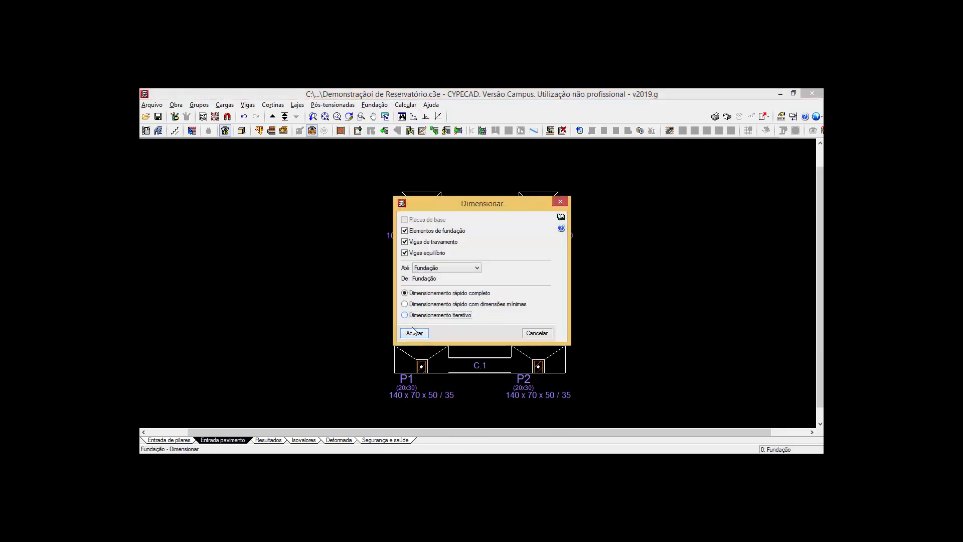
click(414, 333)
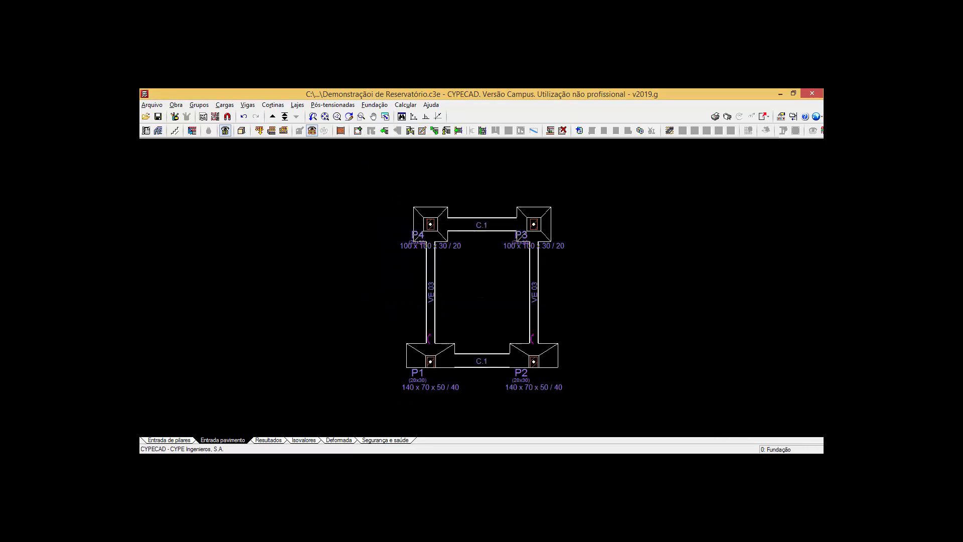
scroll(528, 302, up, 2)
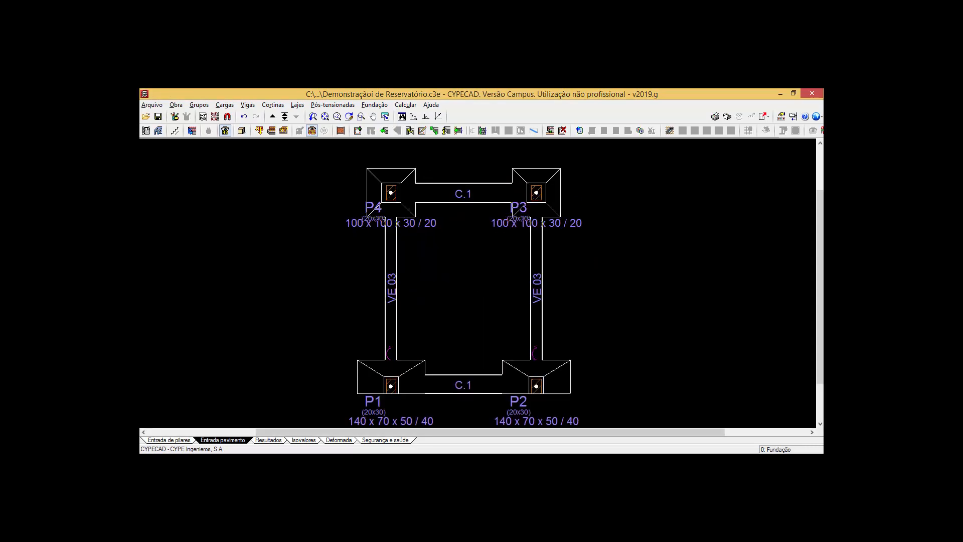
Verify the P1–P4 equilibrium beam with section VE 03 and open its complete verification report.
click(374, 105)
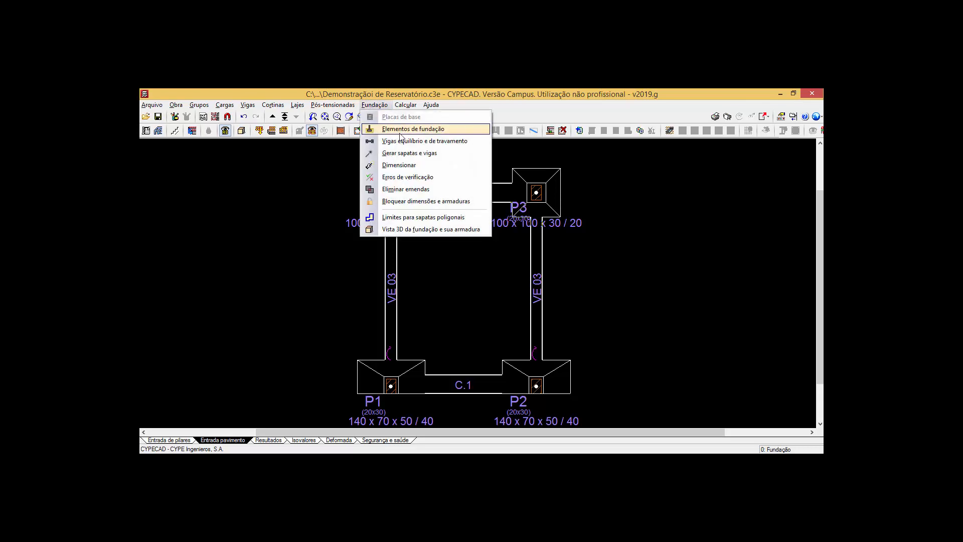
click(403, 141)
click(186, 169)
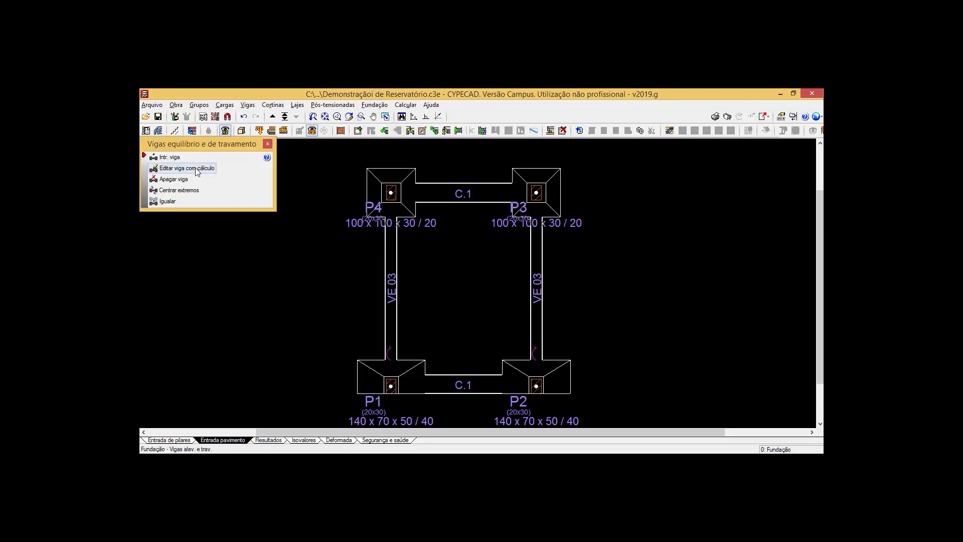
click(391, 321)
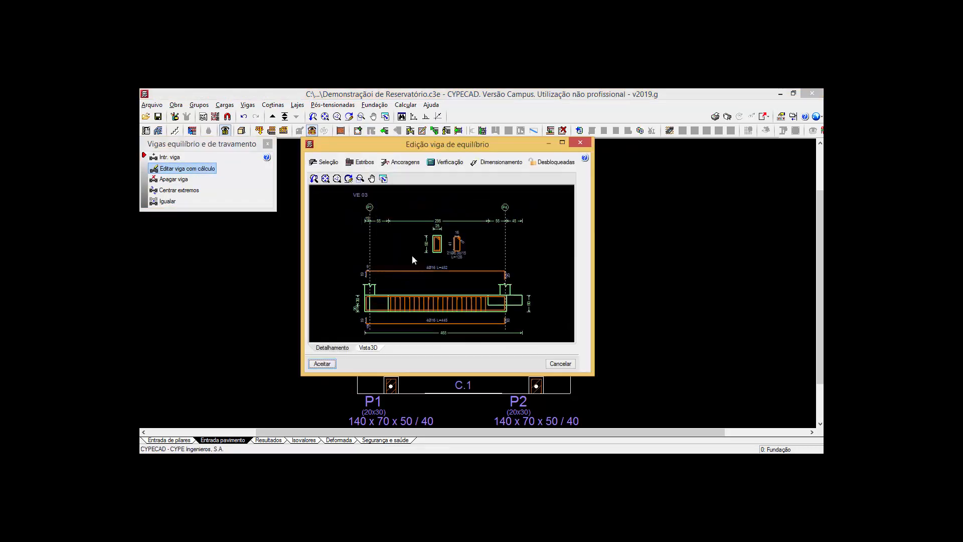
click(445, 162)
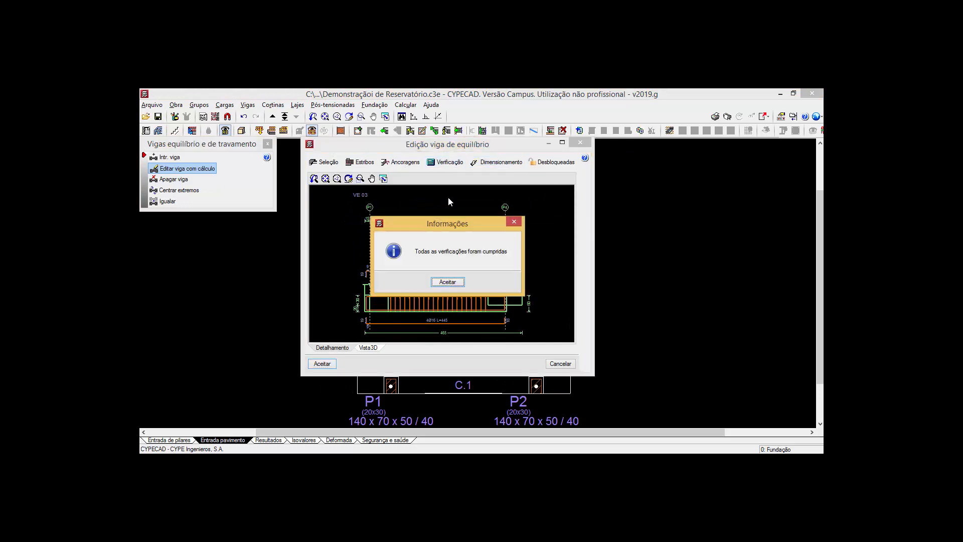
click(456, 287)
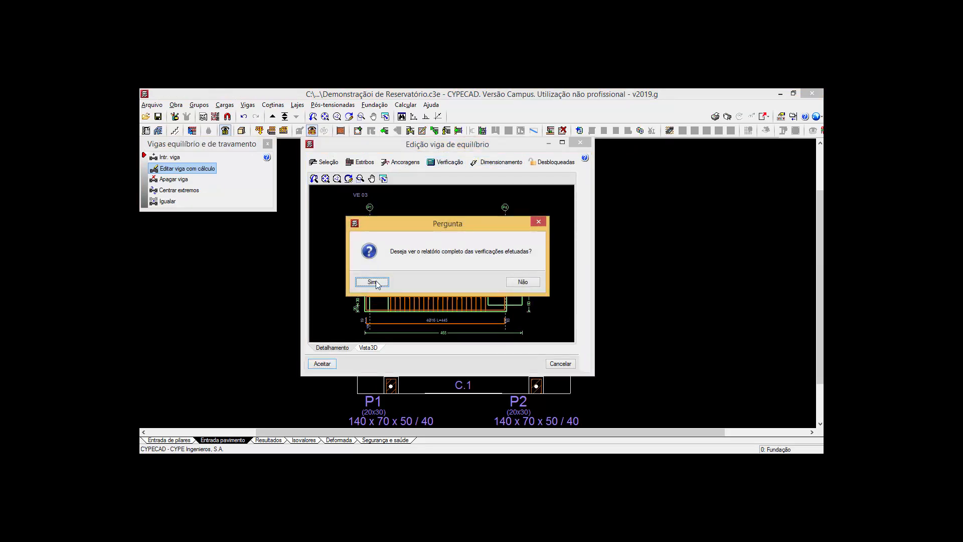
click(376, 283)
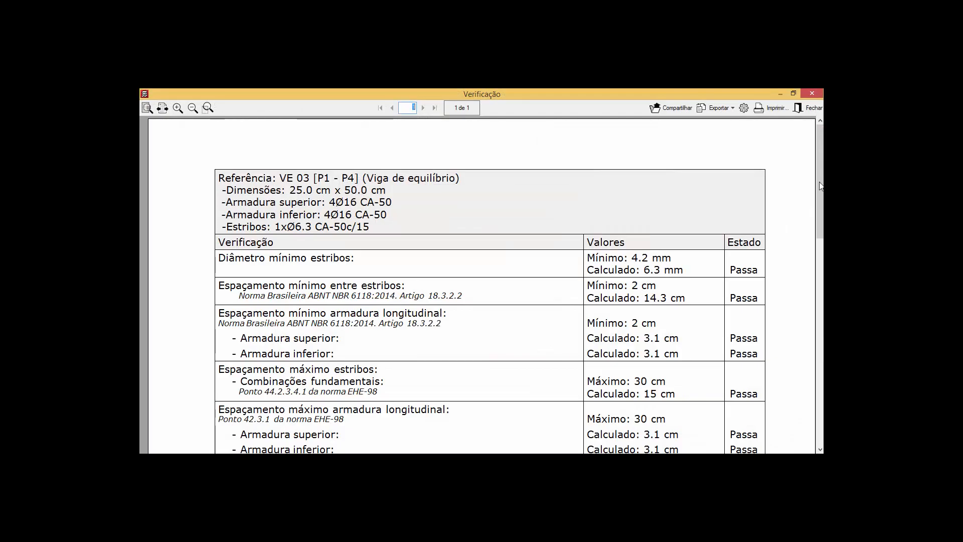
Review all checks in the P1–P4 equilibrium beam's verification report, from stirrups to shear, and close the report and beam editor.
scroll(821, 184, down, 3)
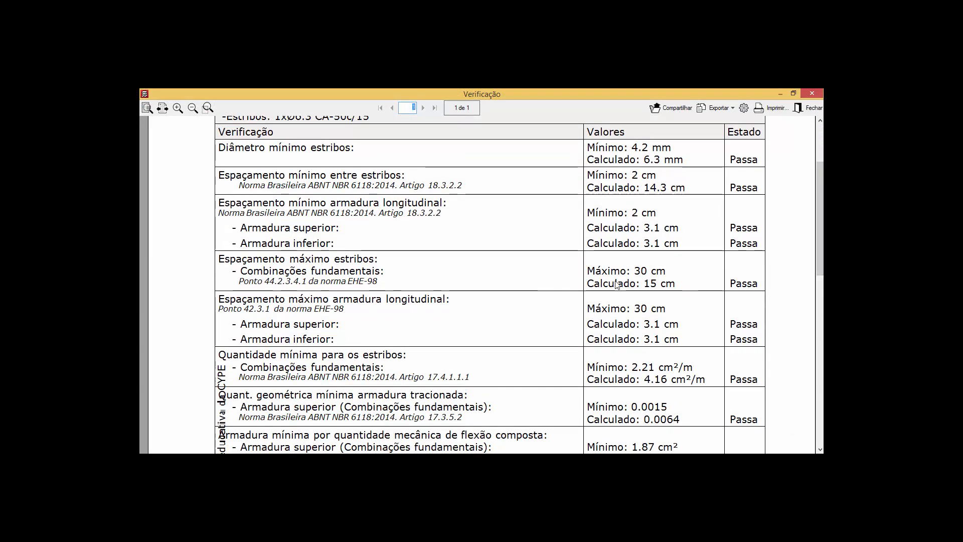
scroll(717, 278, down, 2)
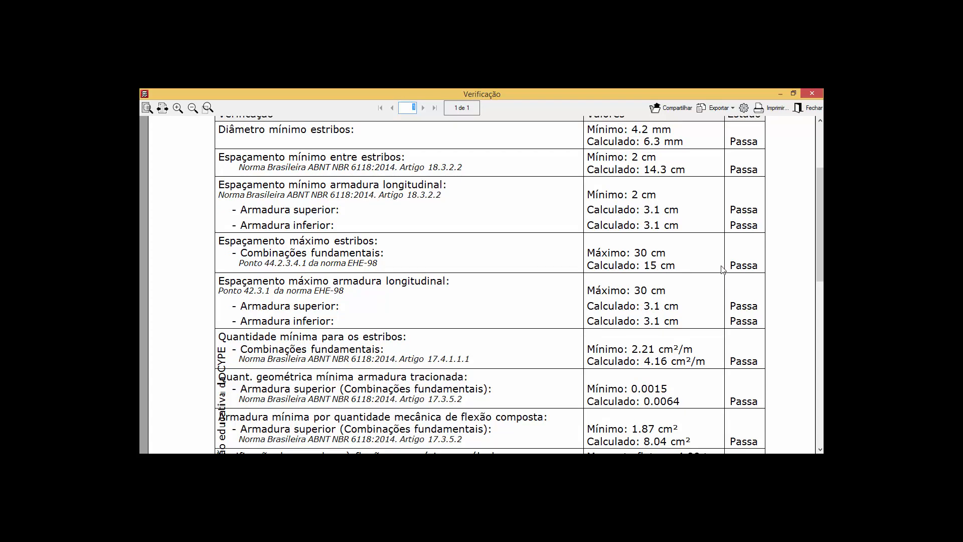
scroll(719, 269, down, 8)
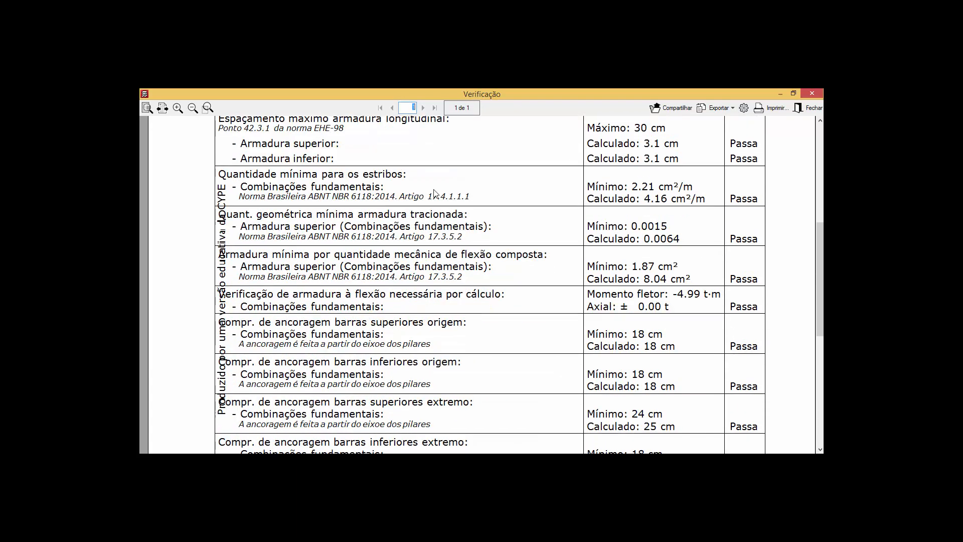
scroll(615, 214, down, 2)
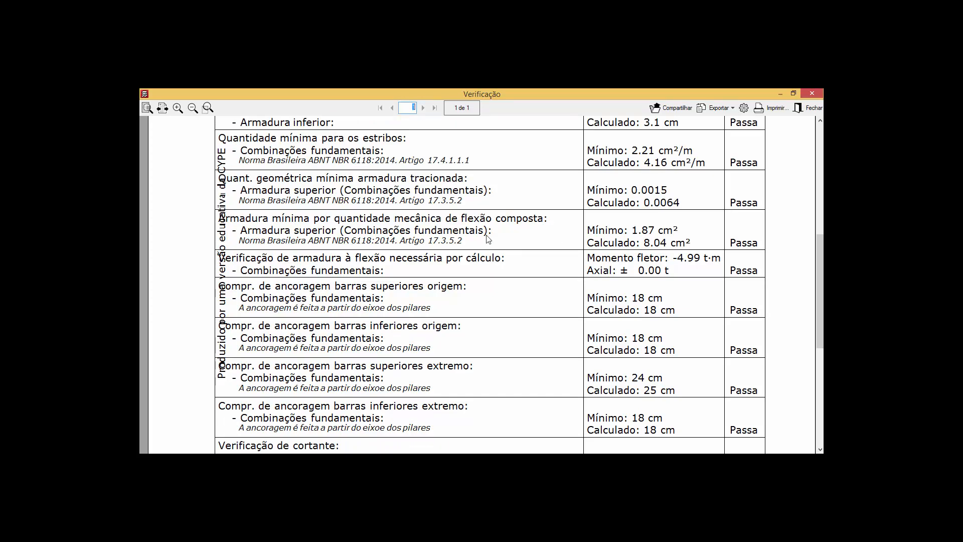
scroll(467, 227, down, 8)
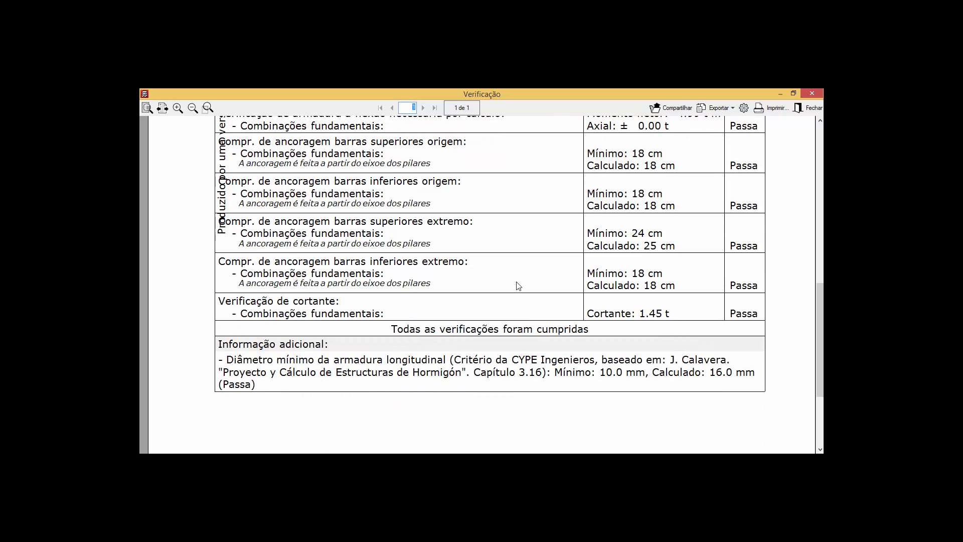
click(808, 108)
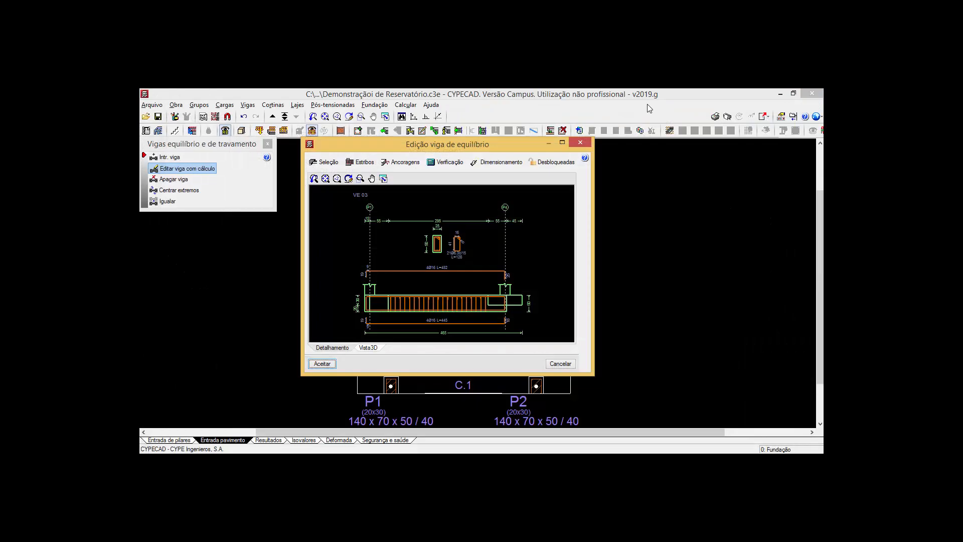
click(581, 143)
scroll(416, 402, up, 1)
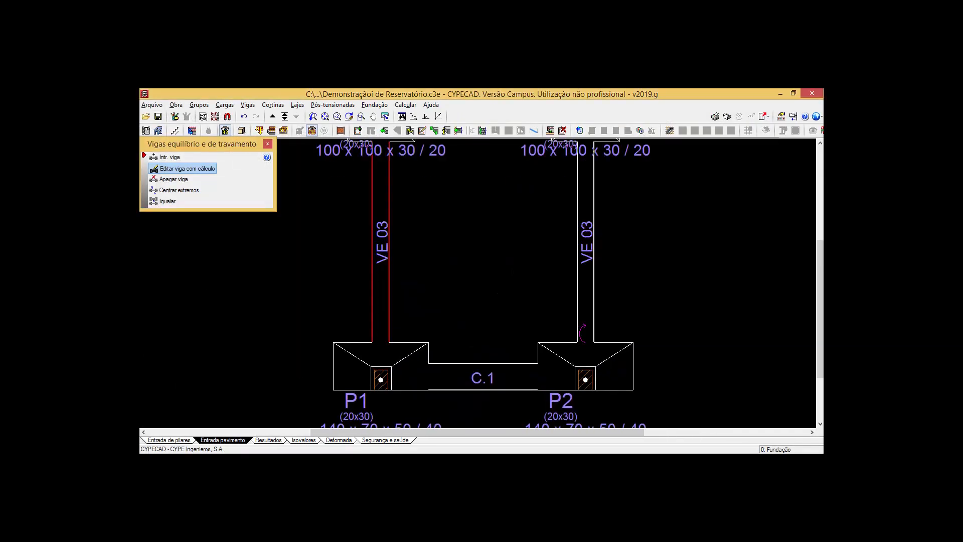
middle_drag(422, 236, 433, 345)
middle_drag(364, 271, 269, 107)
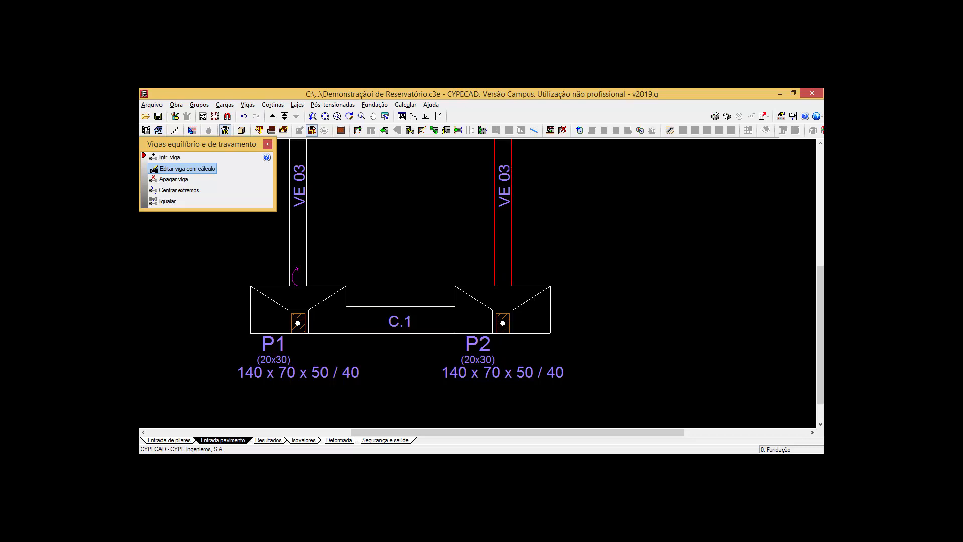
scroll(392, 289, up, 1)
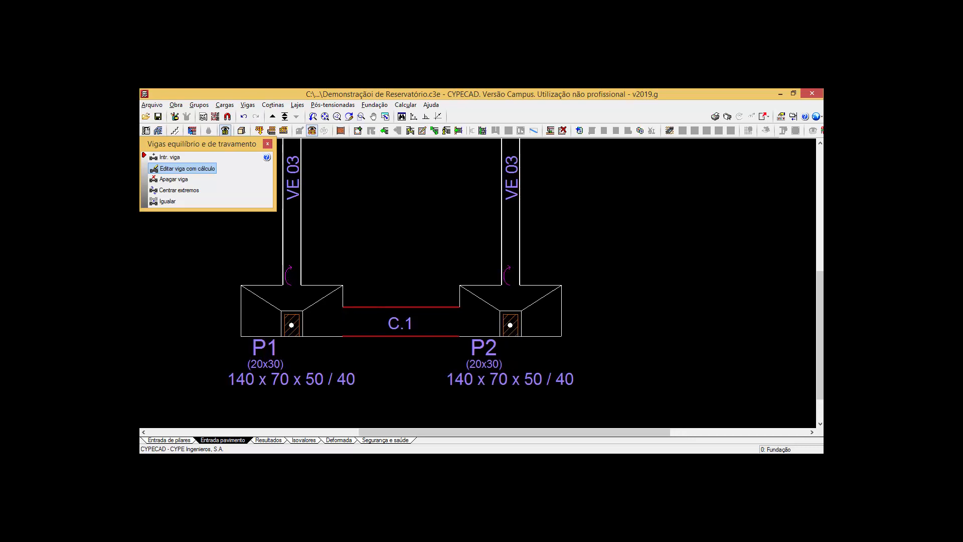